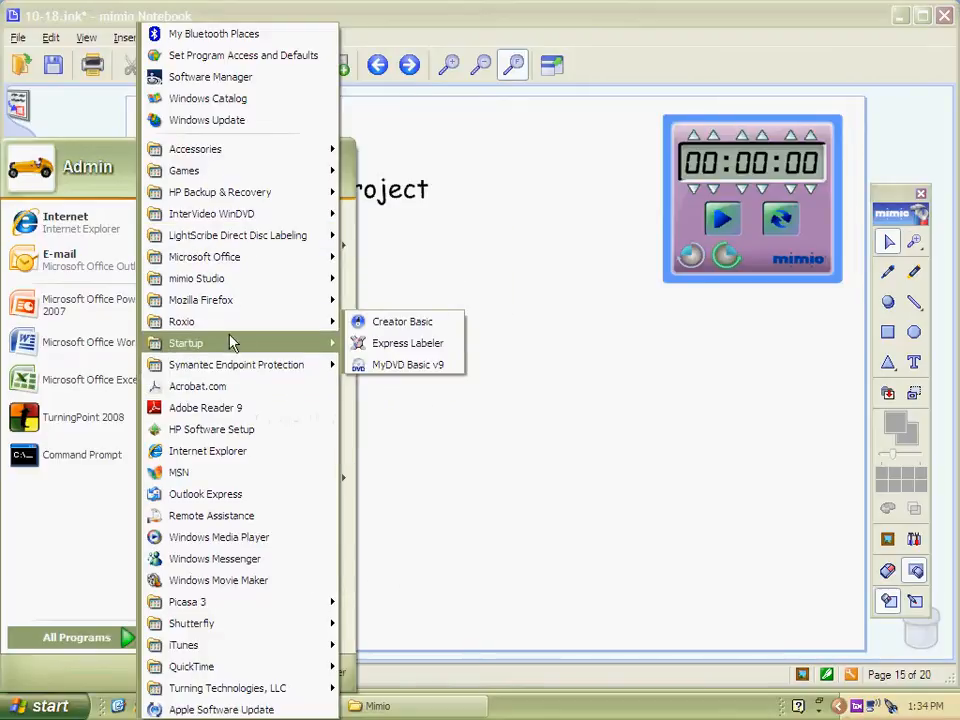
Launch Windows Movie Maker and move the floating mimio toolbar out of the way
mouse_move(252, 648)
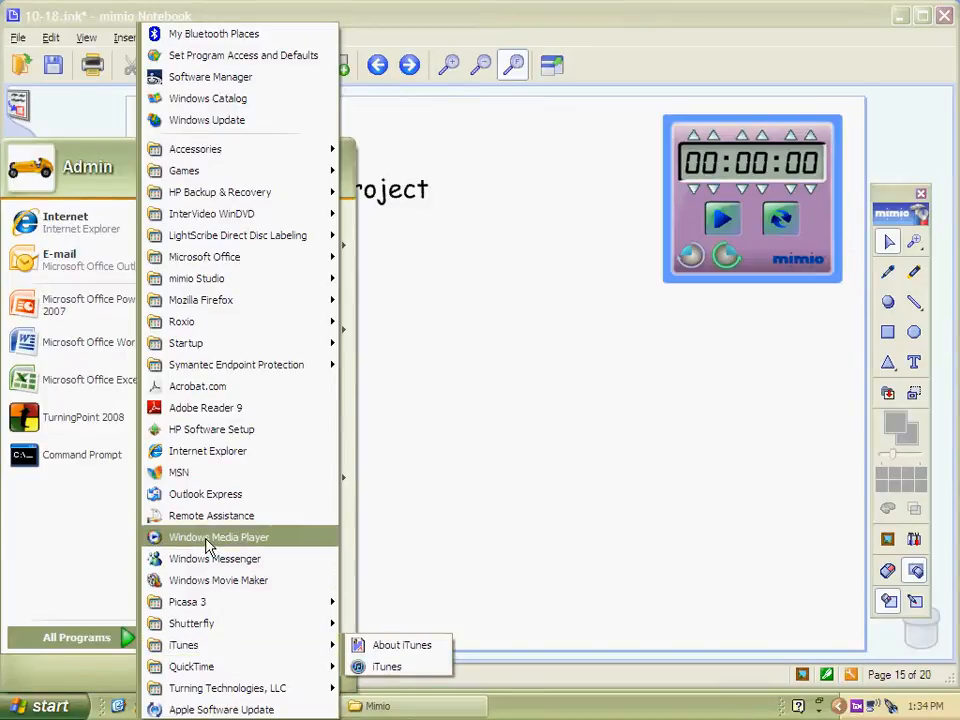
click(174, 588)
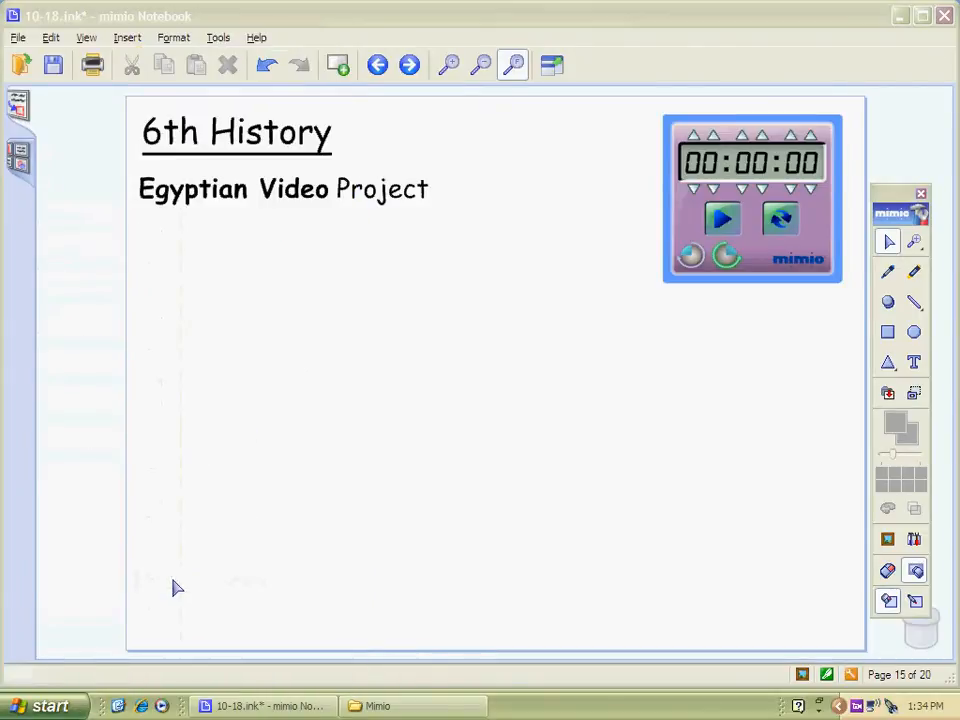
double_click(900, 209)
drag(901, 207, 938, 60)
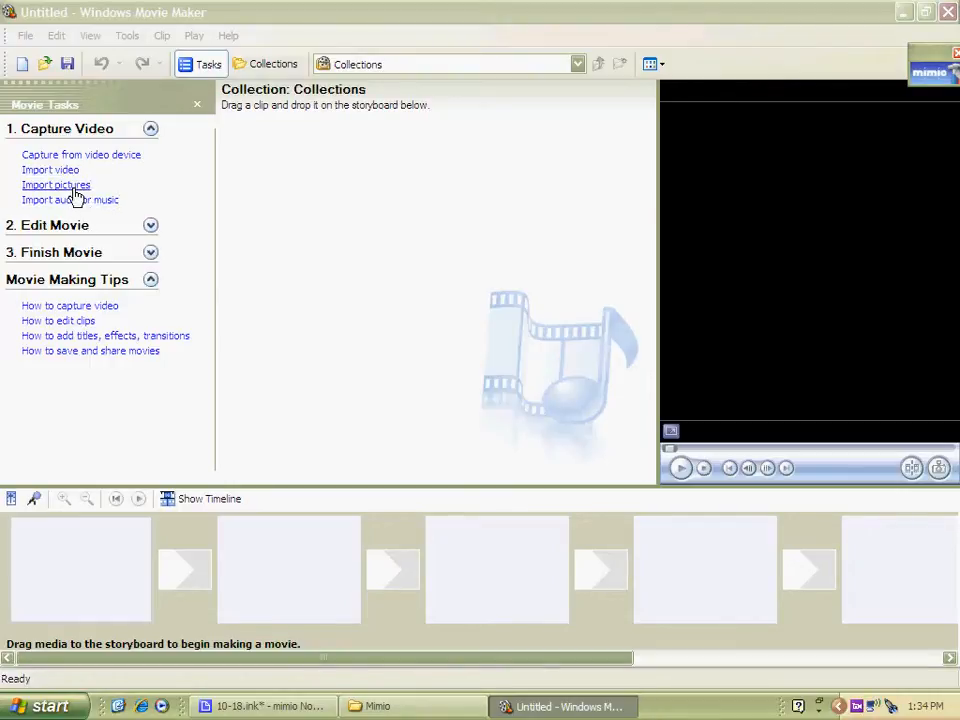
Import all four pictures from the Sample Pictures folder into the collection
click(70, 186)
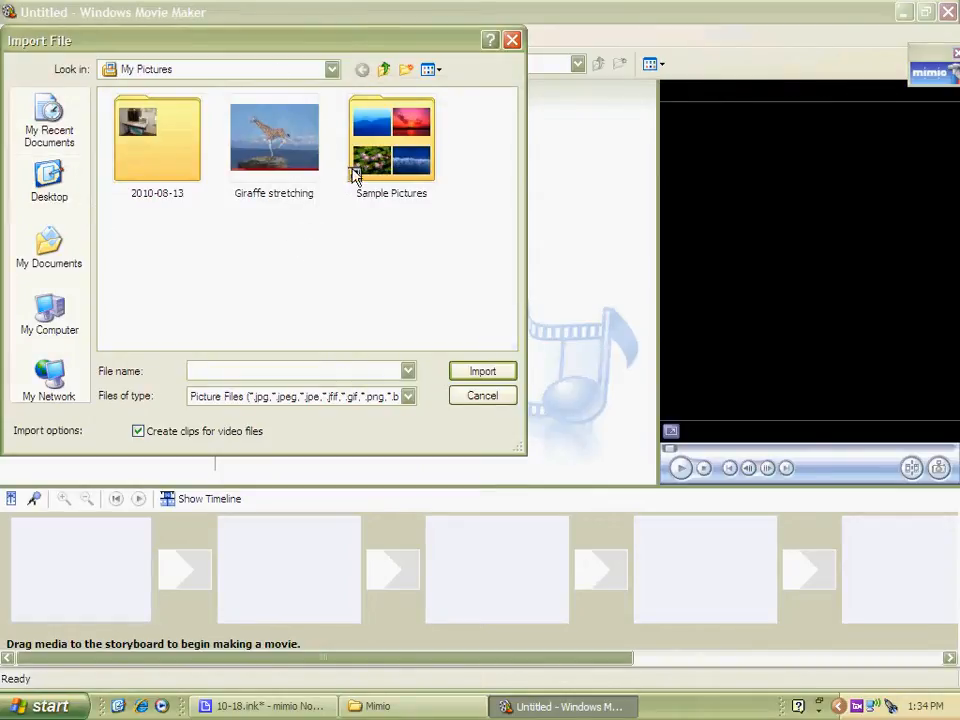
double_click(405, 165)
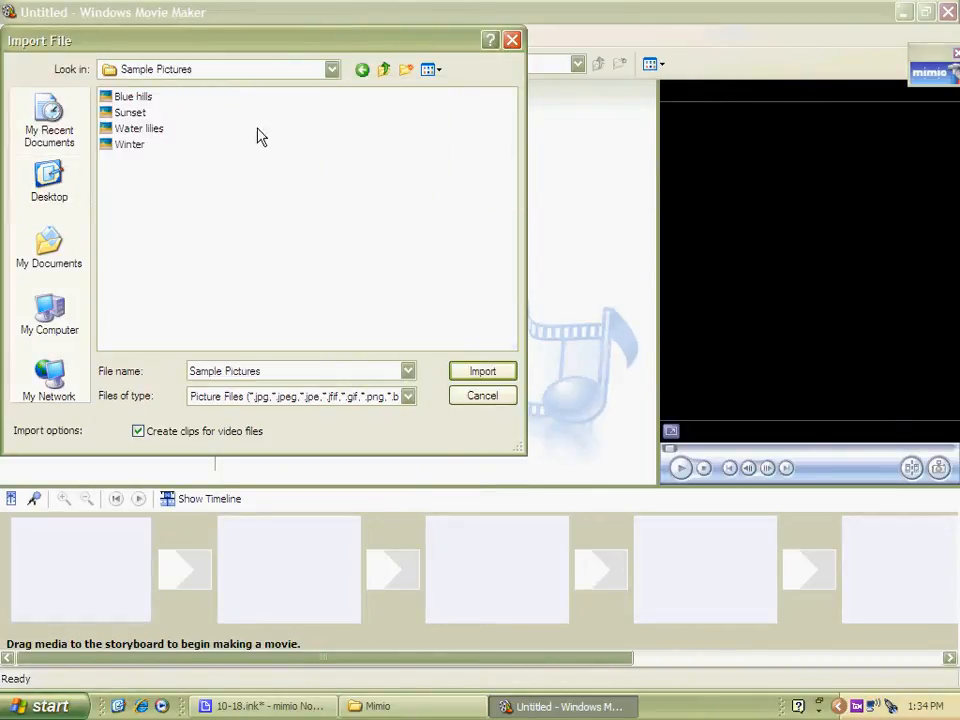
drag(150, 163, 118, 91)
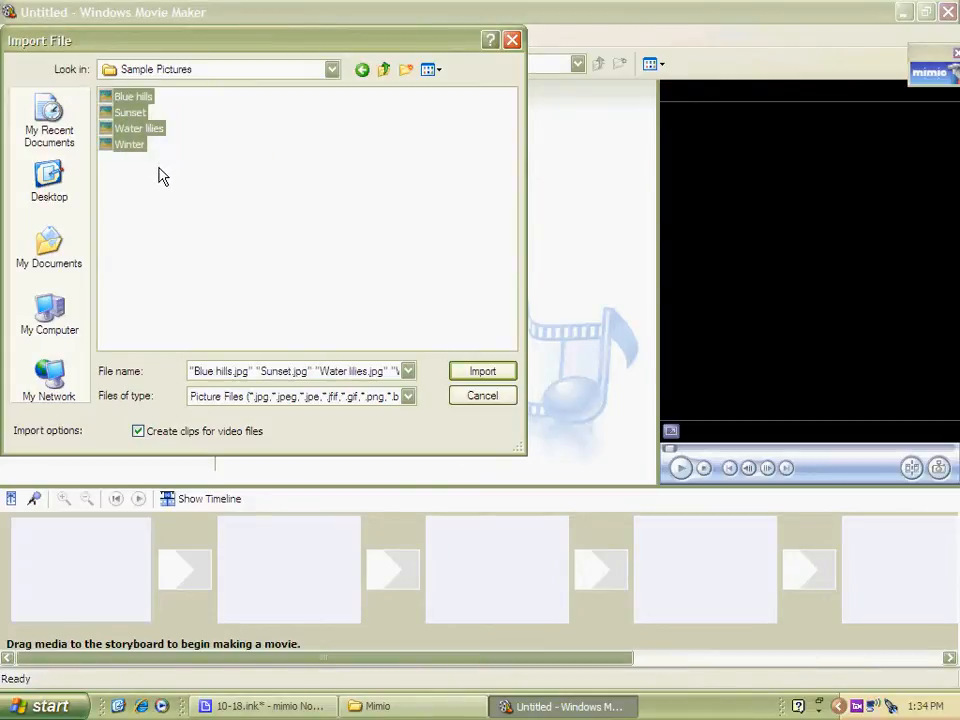
click(482, 372)
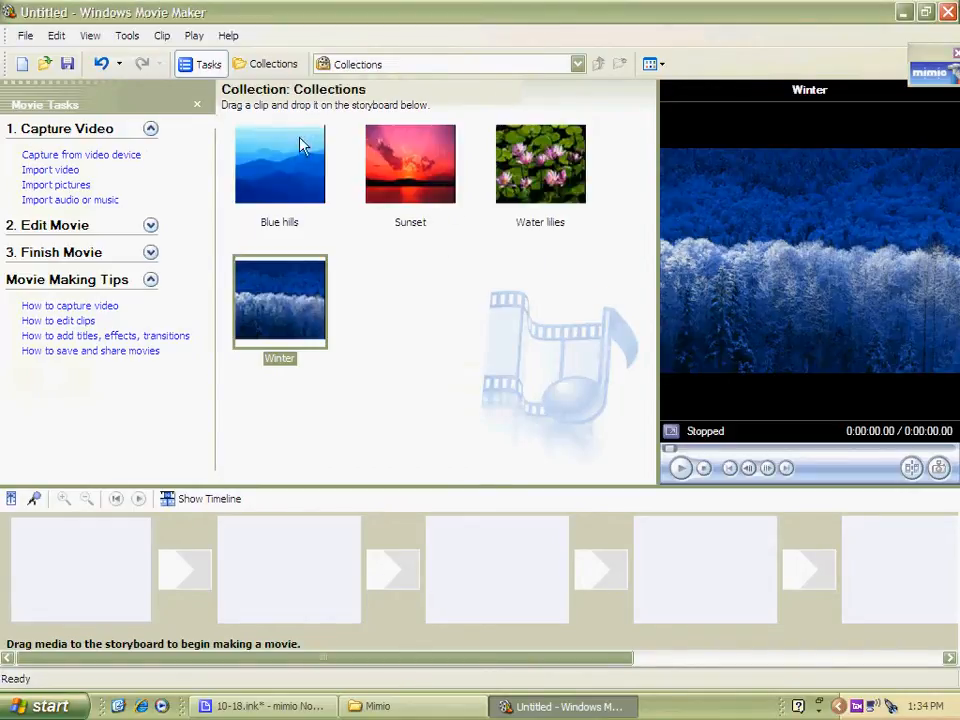
Place Water lilies, Blue hills, Sunset and Winter in that order on the storyboard
click(926, 13)
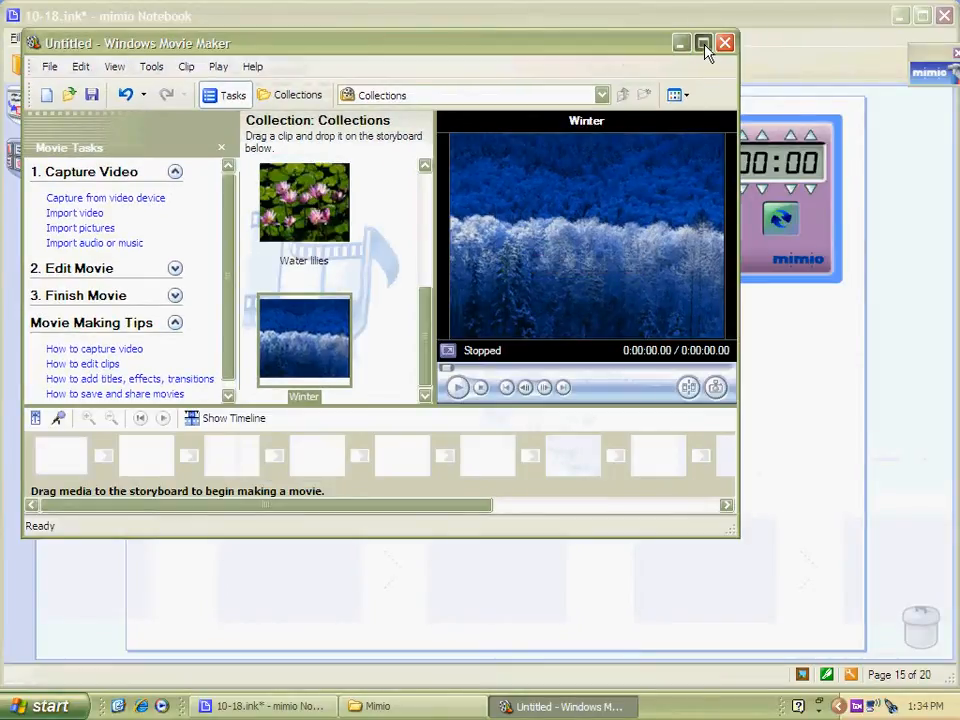
click(704, 44)
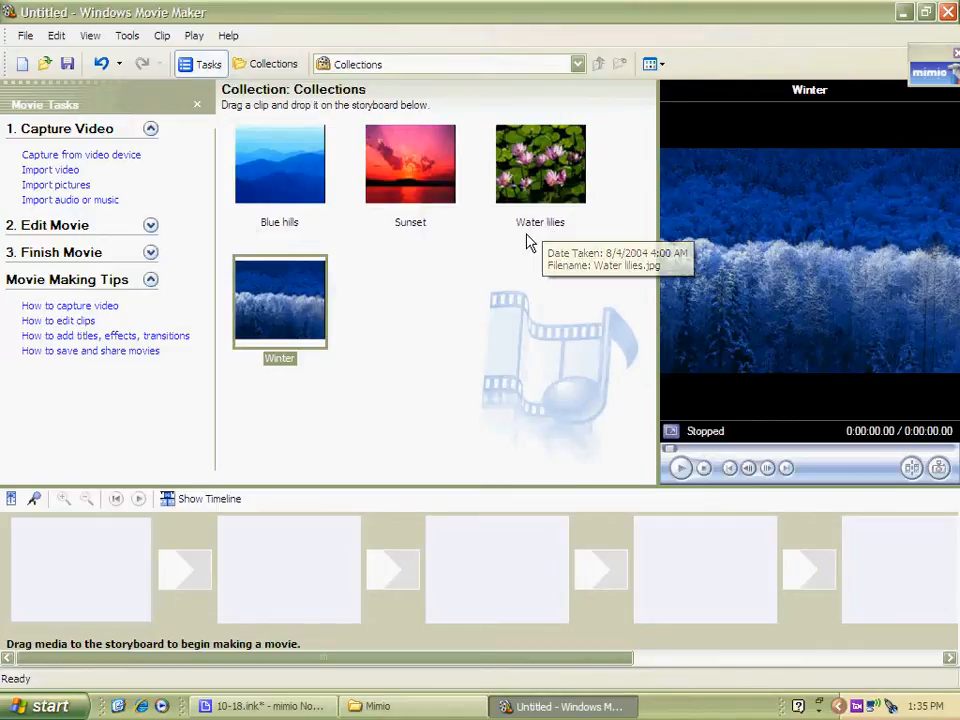
drag(532, 172, 73, 553)
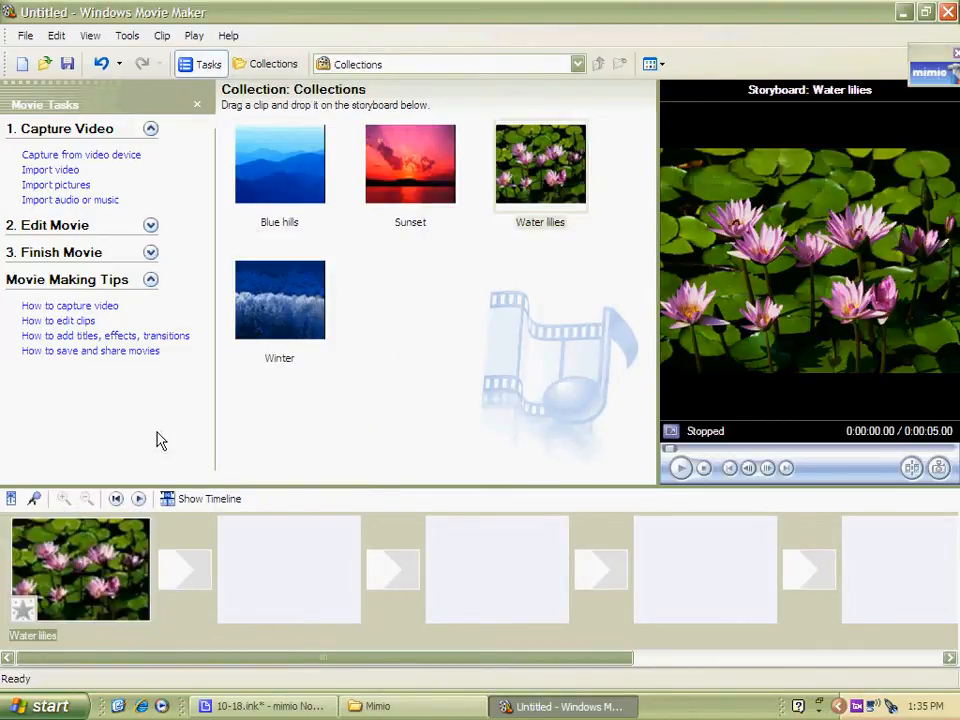
drag(298, 129, 305, 530)
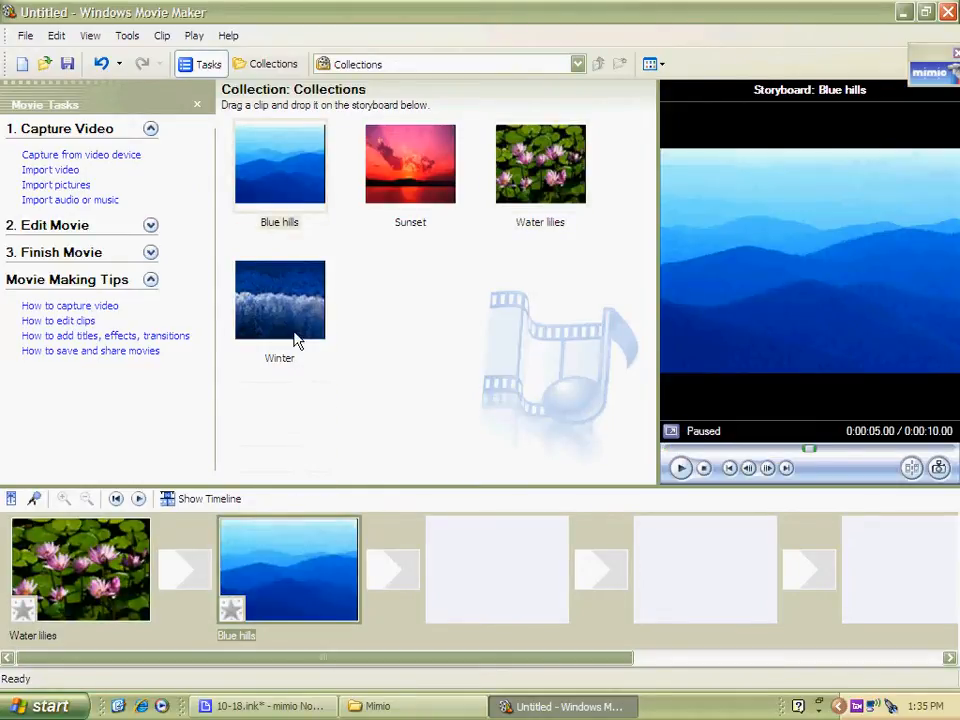
drag(364, 176, 480, 574)
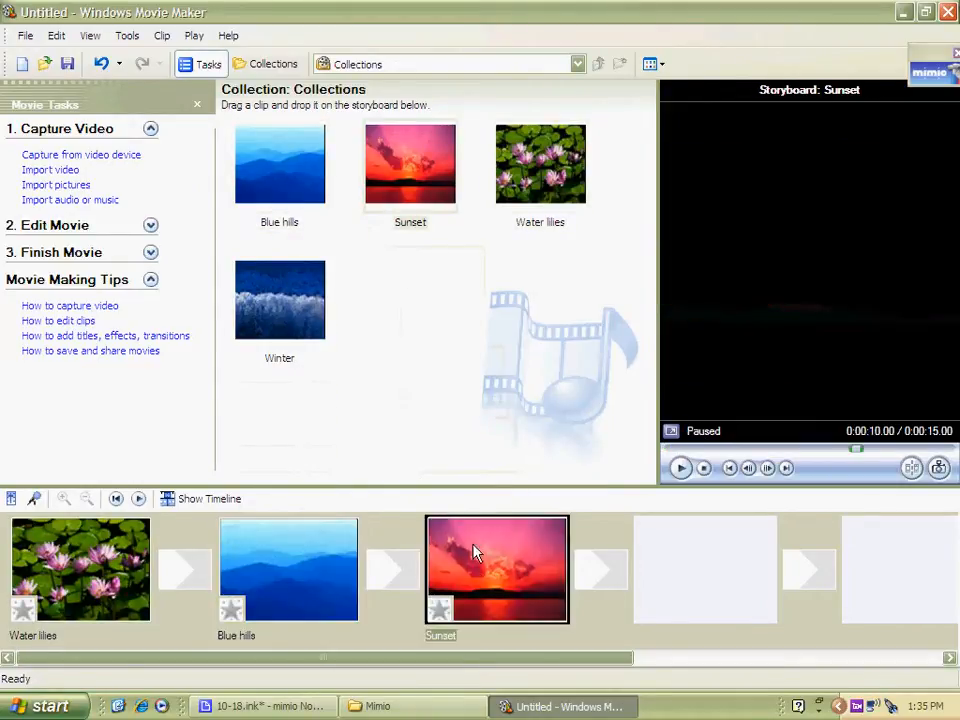
drag(321, 347, 463, 427)
drag(712, 588, 556, 396)
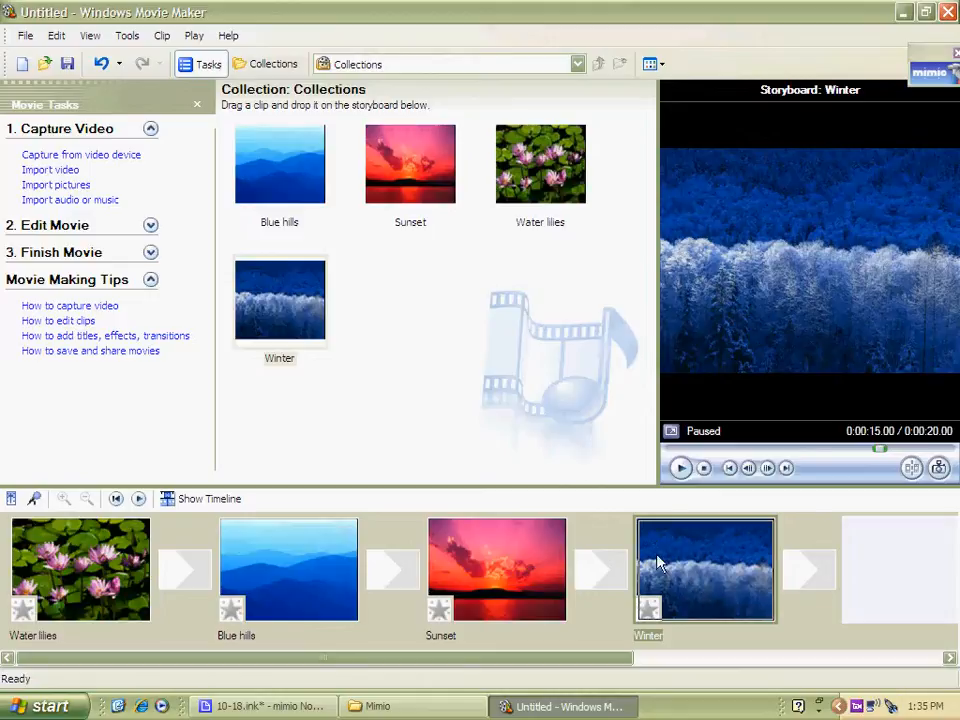
Add extra Sunset and Blue hills clips to the storyboard, two before Winter and two after it
drag(422, 152, 678, 566)
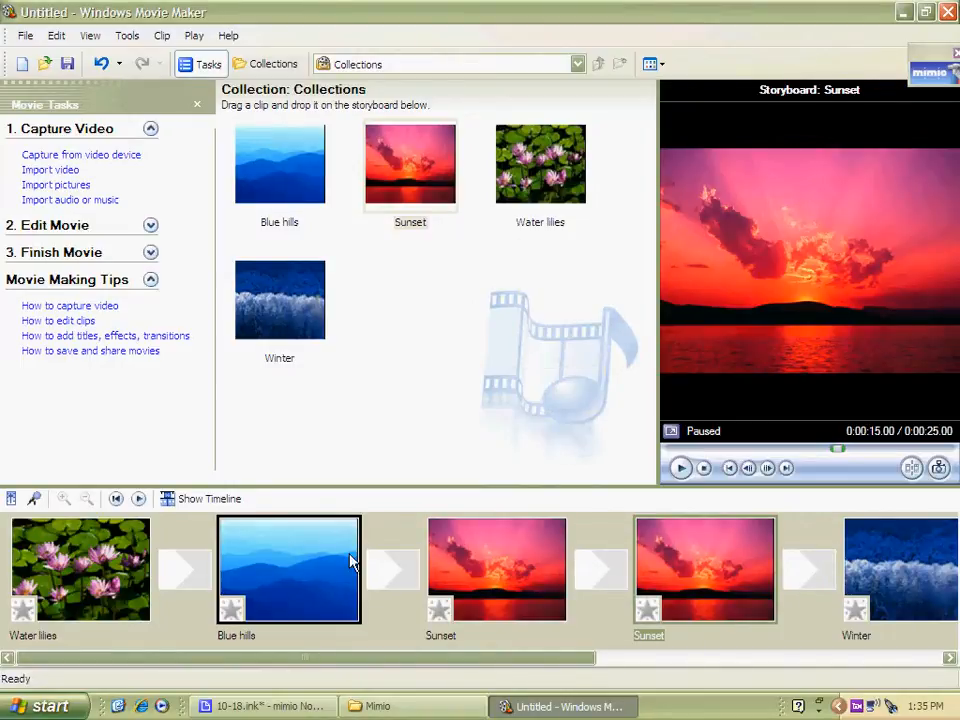
click(302, 165)
drag(302, 165, 890, 574)
click(949, 657)
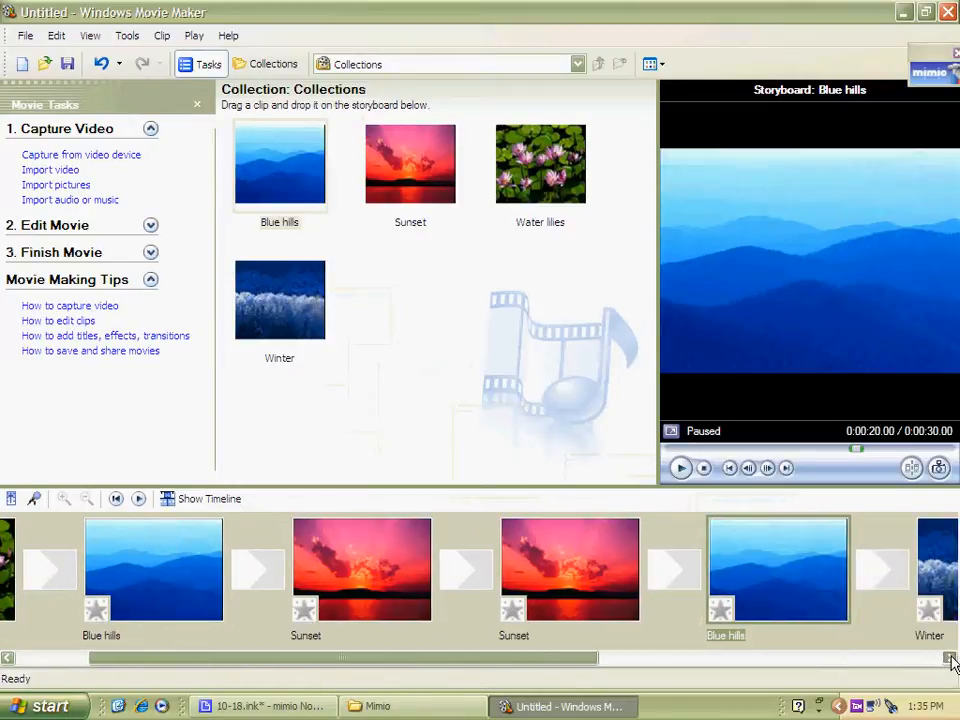
drag(410, 168, 625, 550)
drag(290, 178, 827, 626)
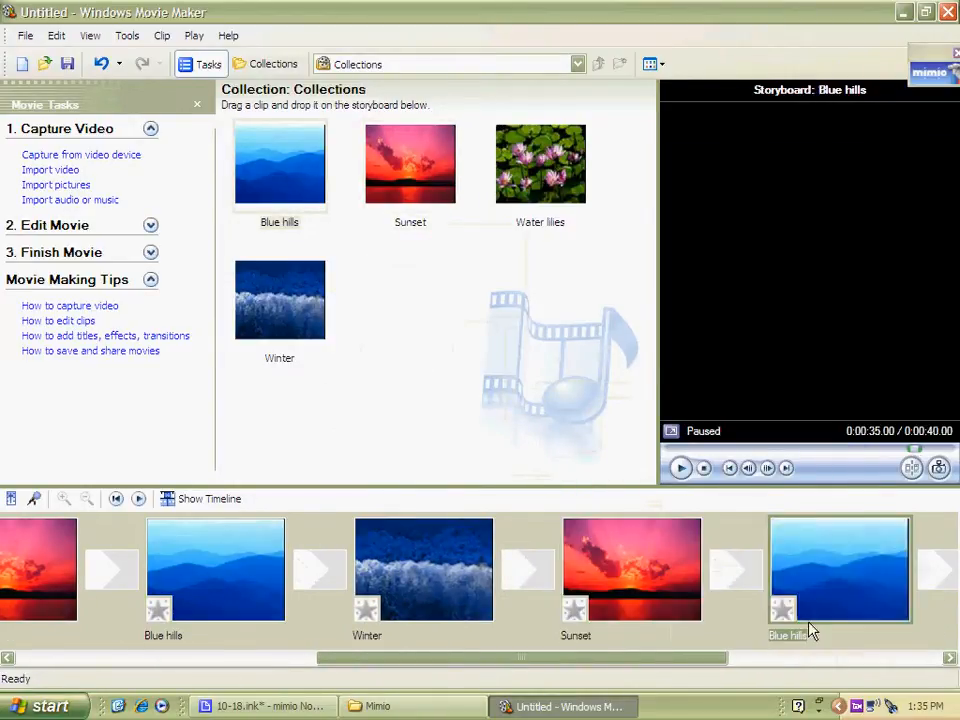
drag(668, 667, 282, 646)
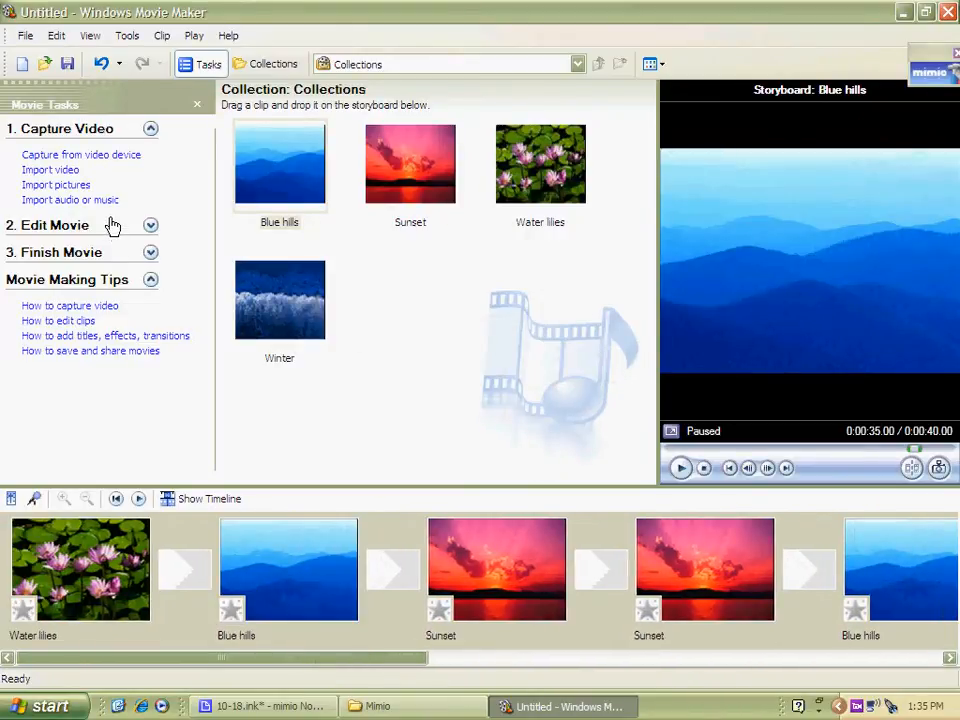
Apply the Blur video effect to the Blue hills clip and play the movie from the start
click(44, 233)
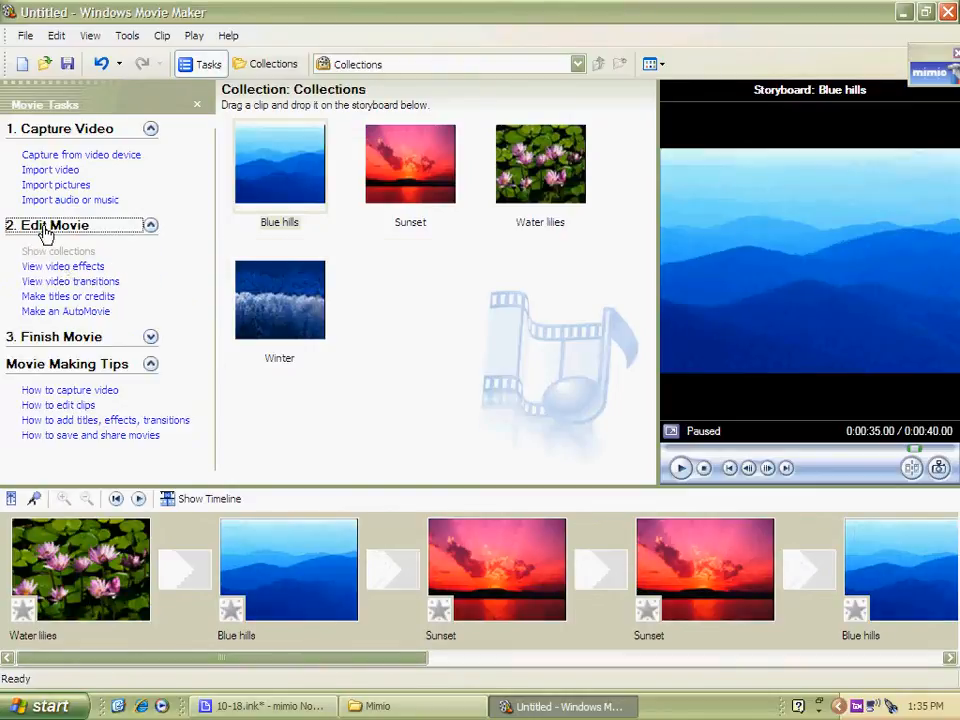
click(84, 268)
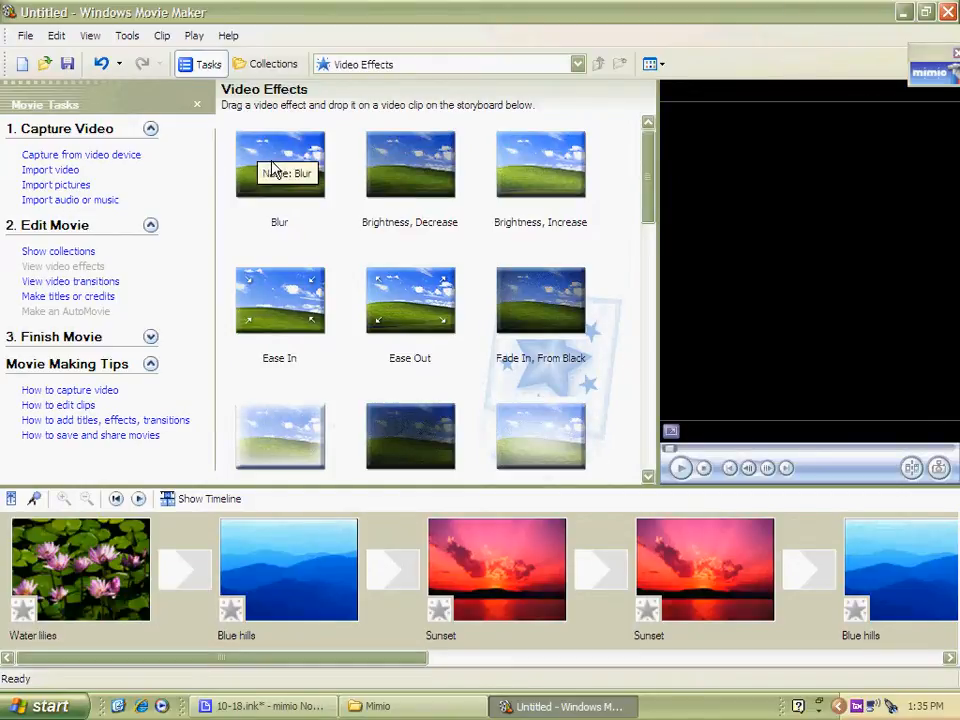
drag(256, 160, 231, 610)
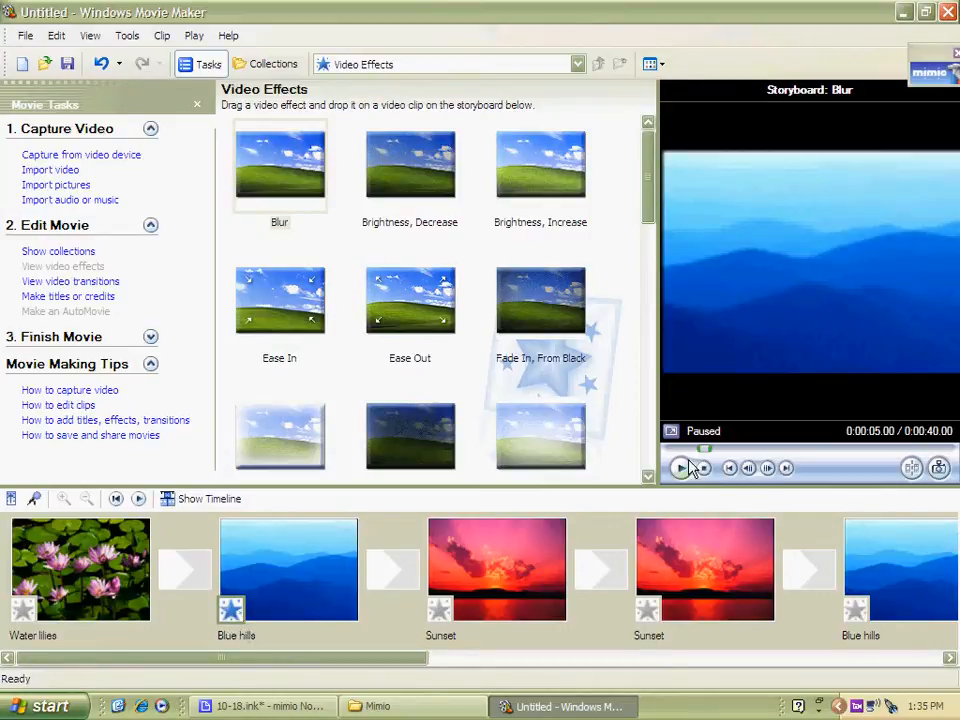
click(140, 570)
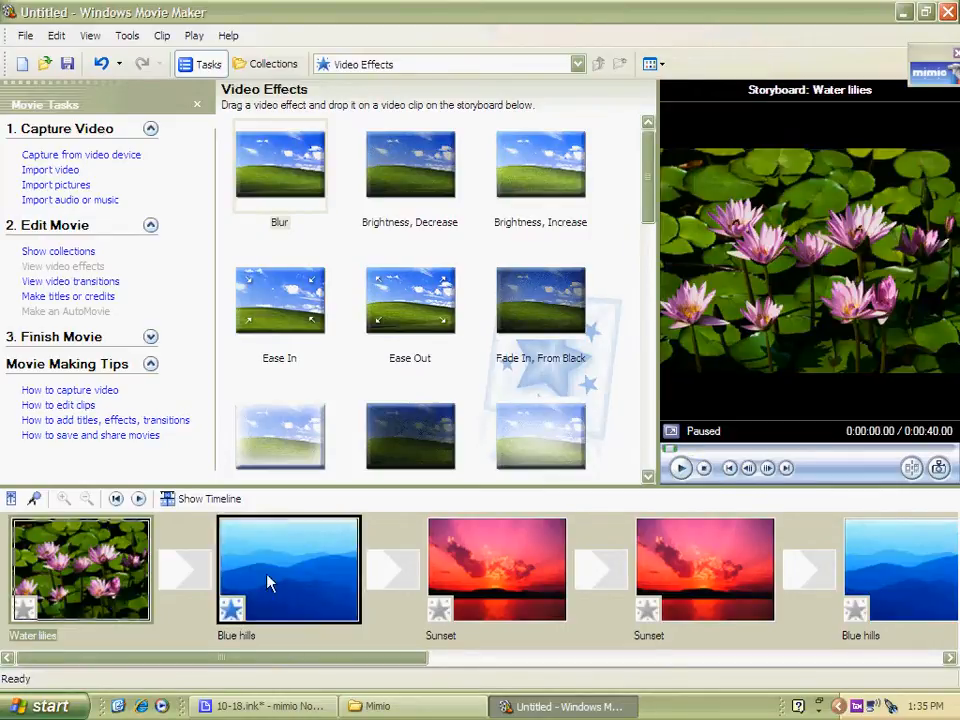
click(677, 468)
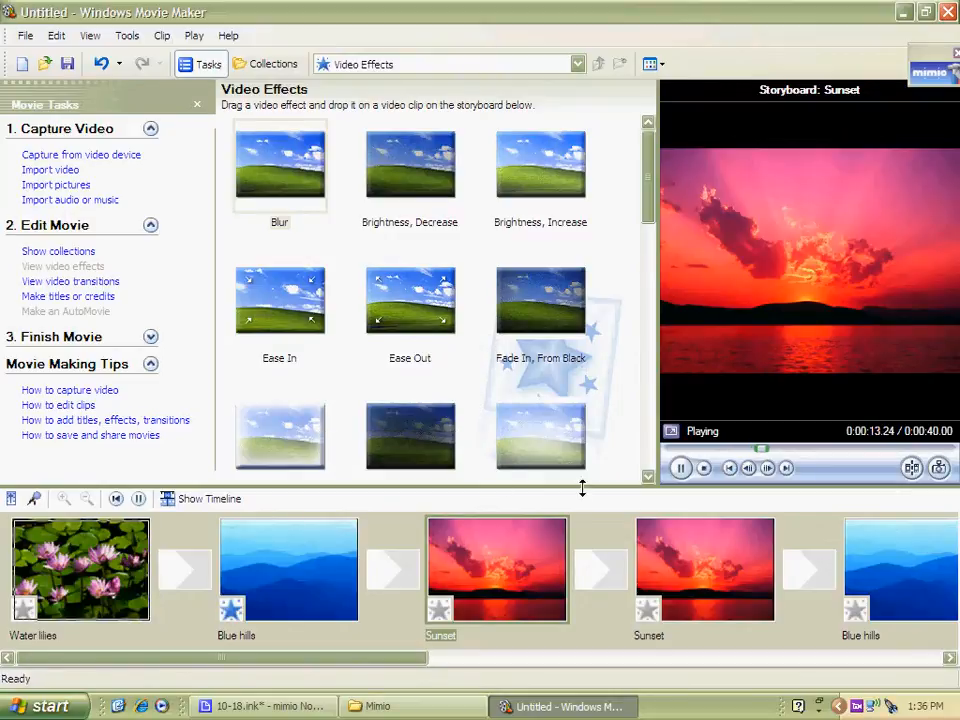
Apply the Film Age, Oldest effect to the first Sunset clip and preview from Blue hills
click(648, 477)
click(648, 477)
drag(545, 370, 470, 605)
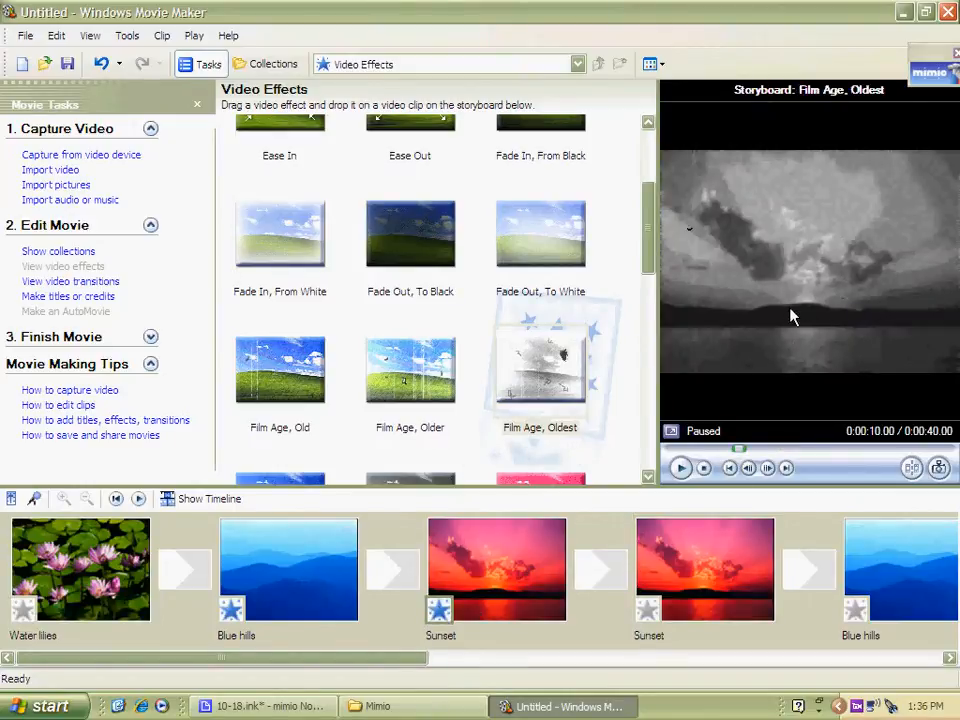
click(321, 596)
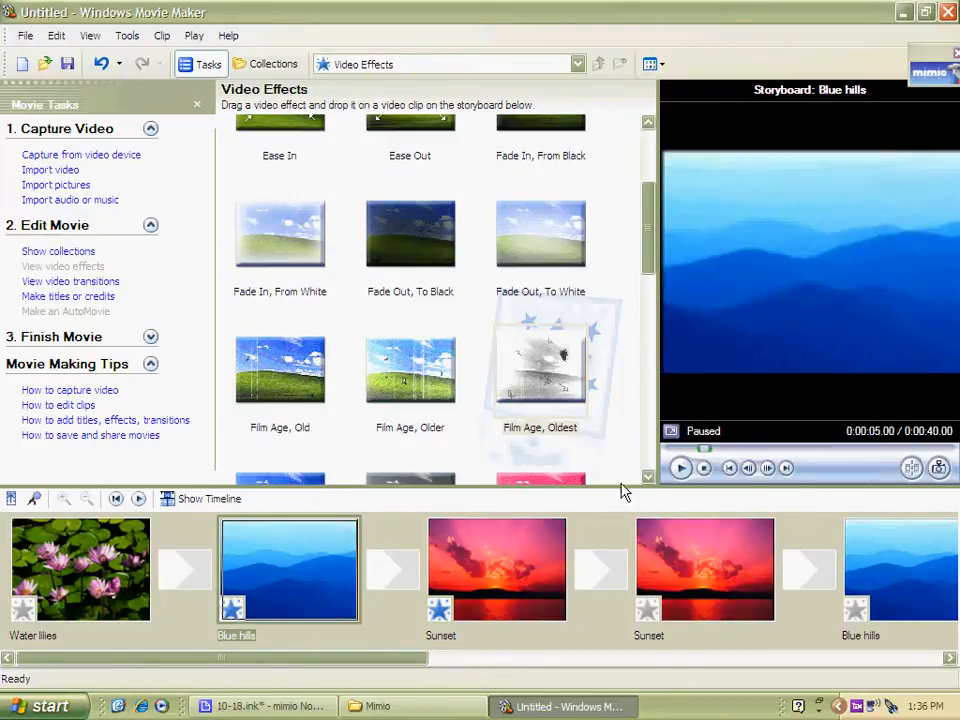
click(679, 468)
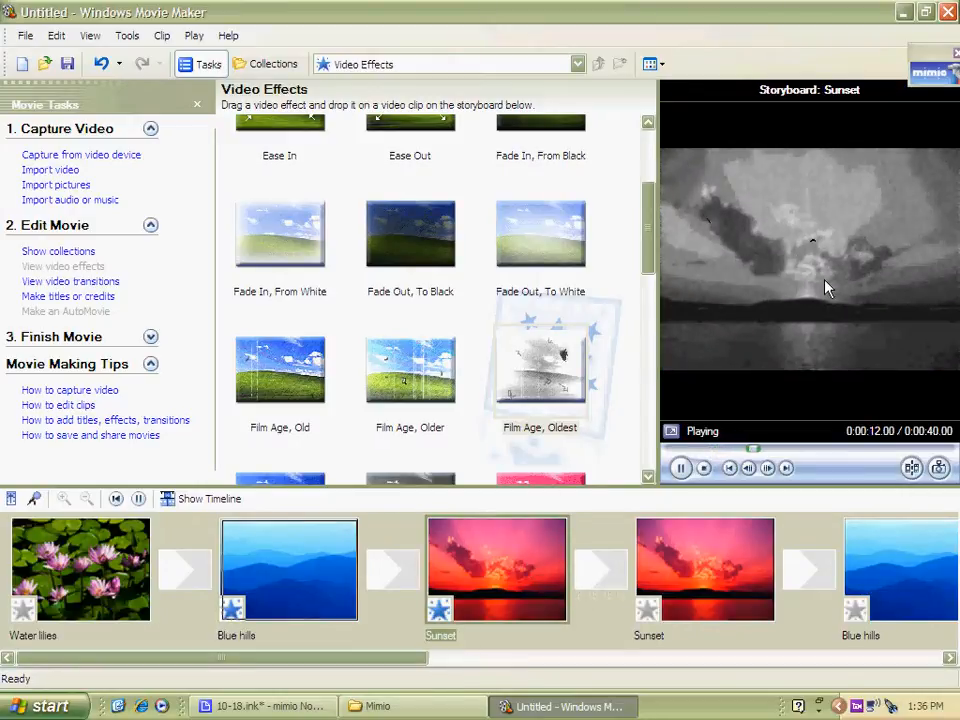
Apply the Pixelate effect to the second Sunset clip
click(648, 477)
click(648, 477)
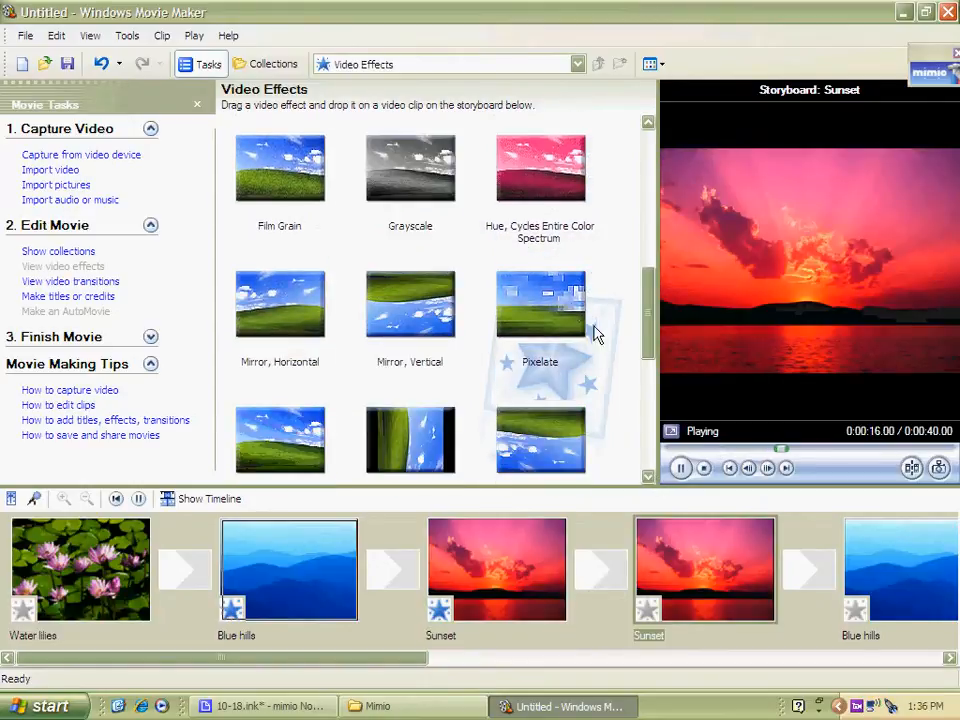
drag(538, 300, 643, 518)
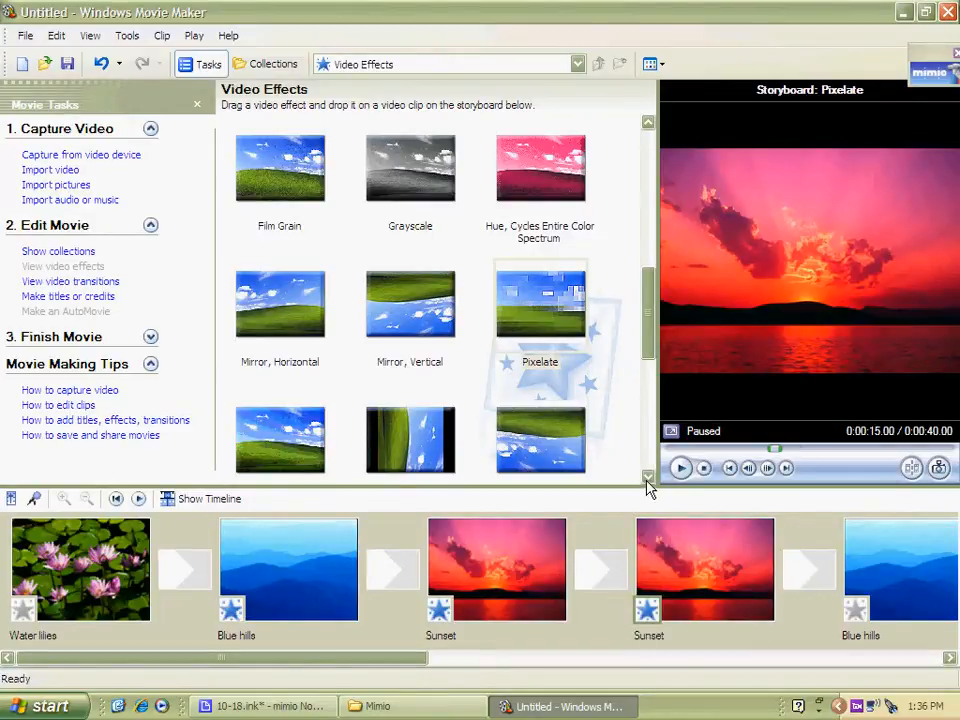
Apply the Threshold effect to the Water lilies clip
click(648, 477)
click(648, 477)
click(648, 477)
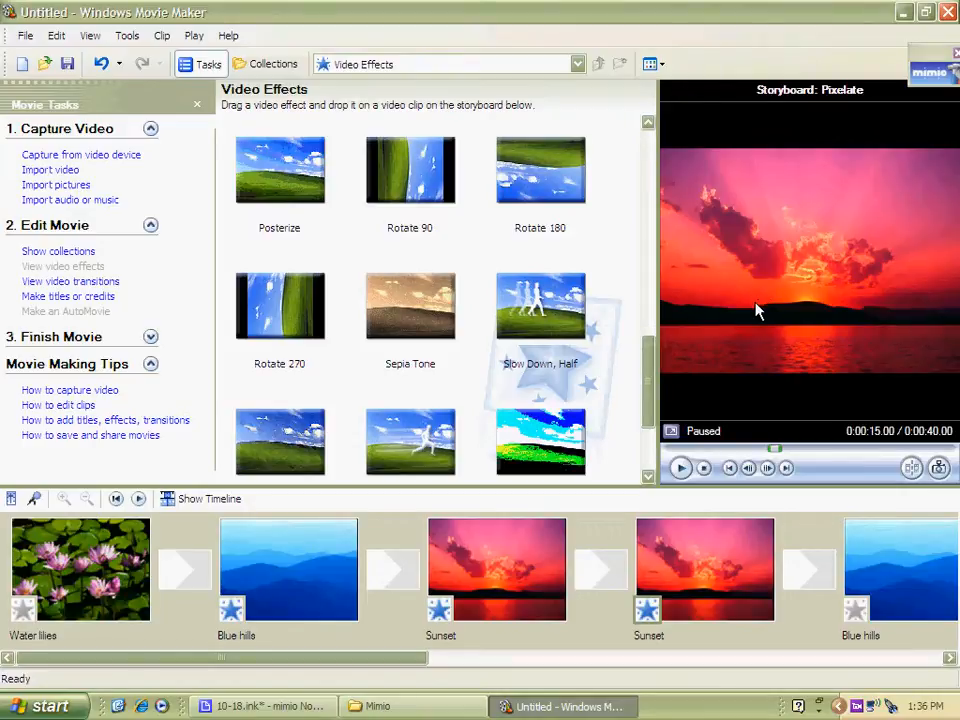
click(648, 477)
click(648, 477)
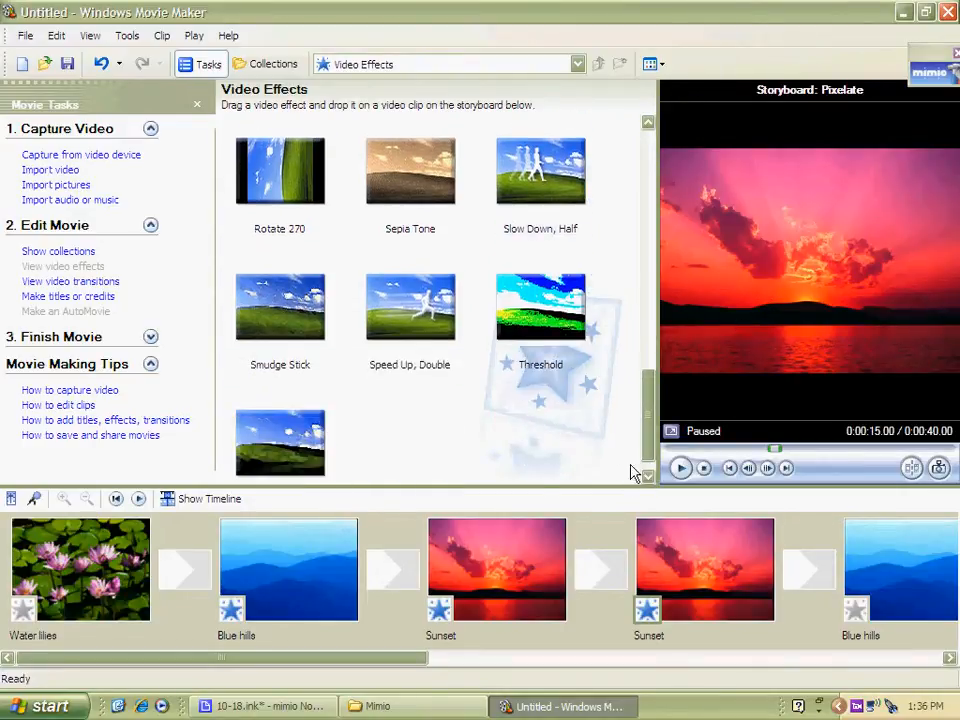
drag(541, 318, 231, 605)
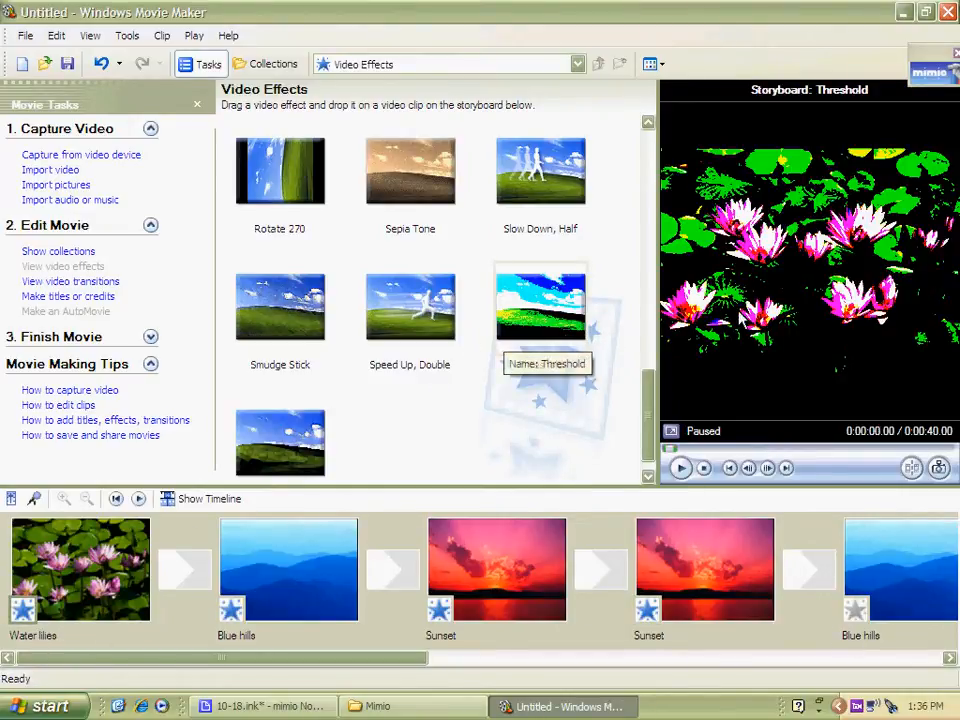
Apply the Watercolor effect to the Sunset clip that follows Winter
click(647, 476)
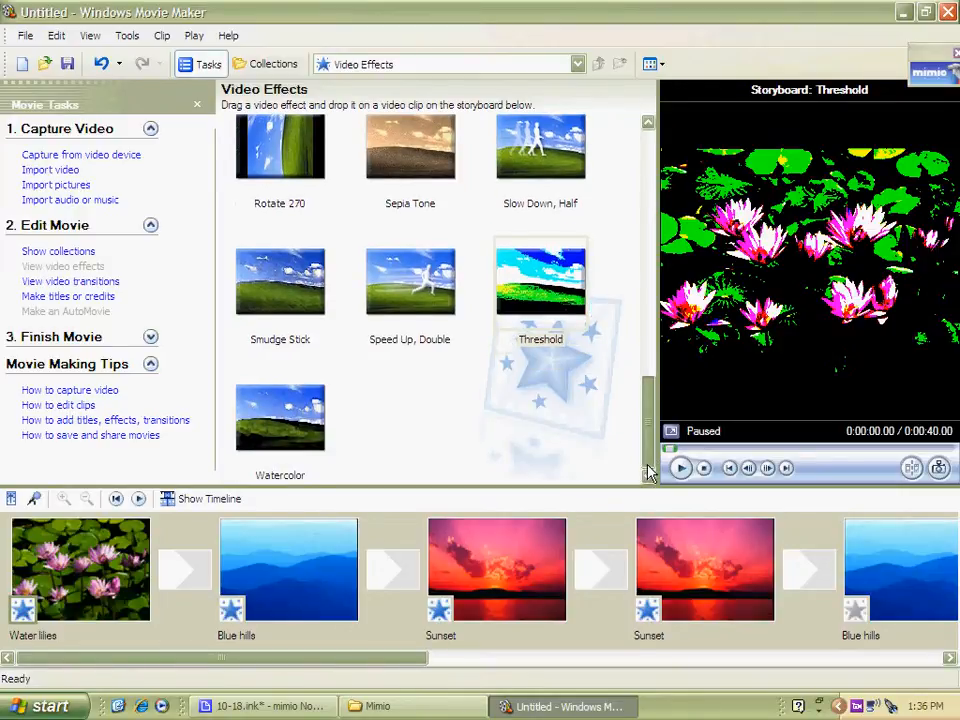
click(505, 600)
drag(400, 667, 628, 701)
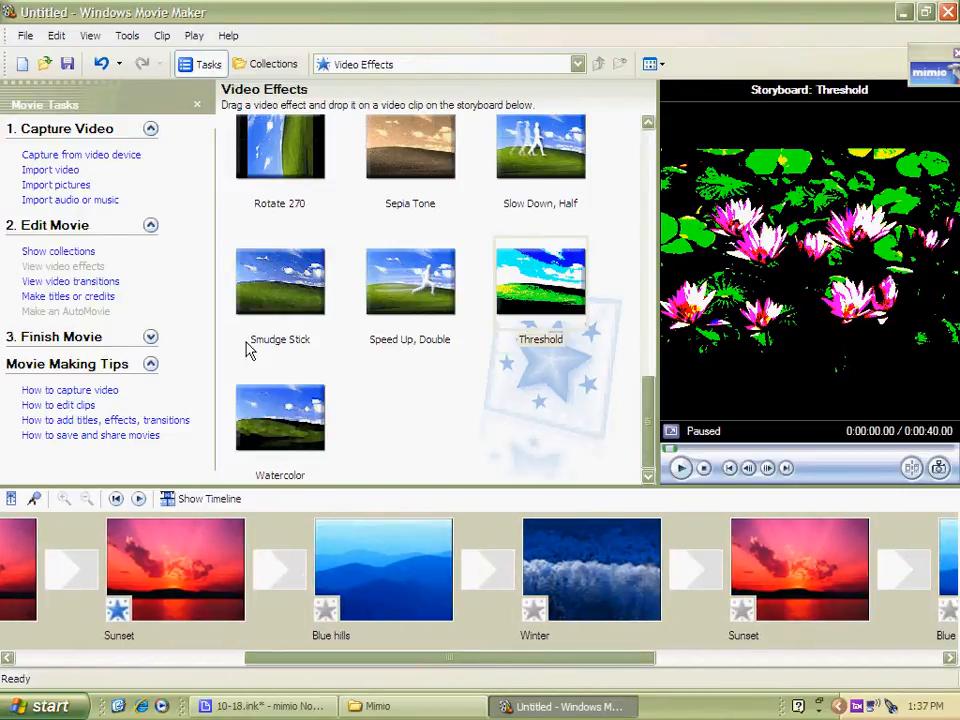
drag(280, 408, 744, 612)
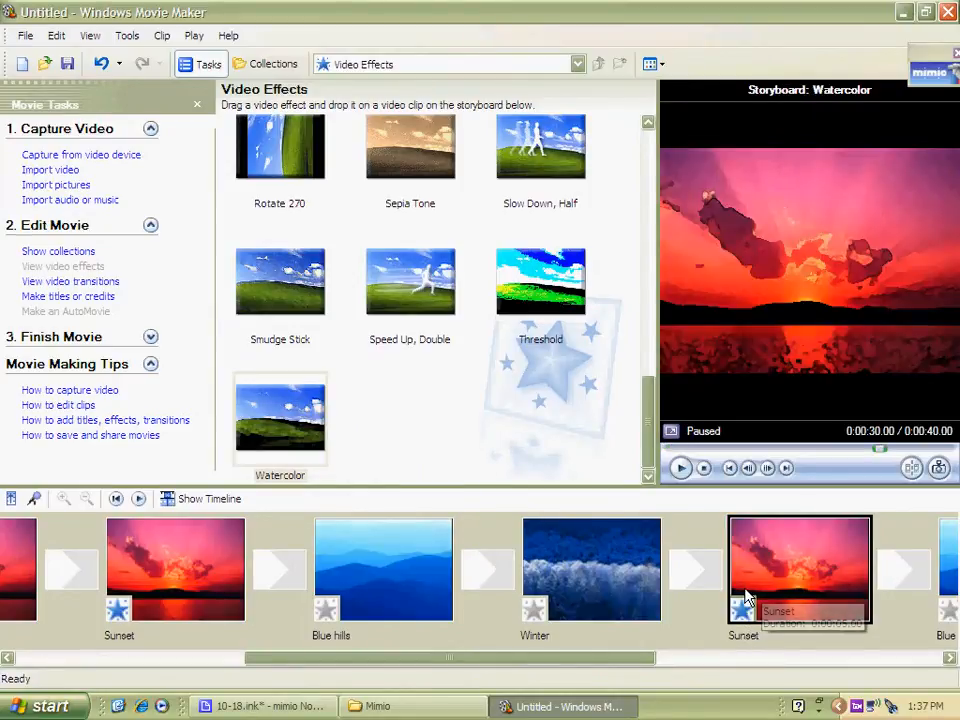
click(762, 545)
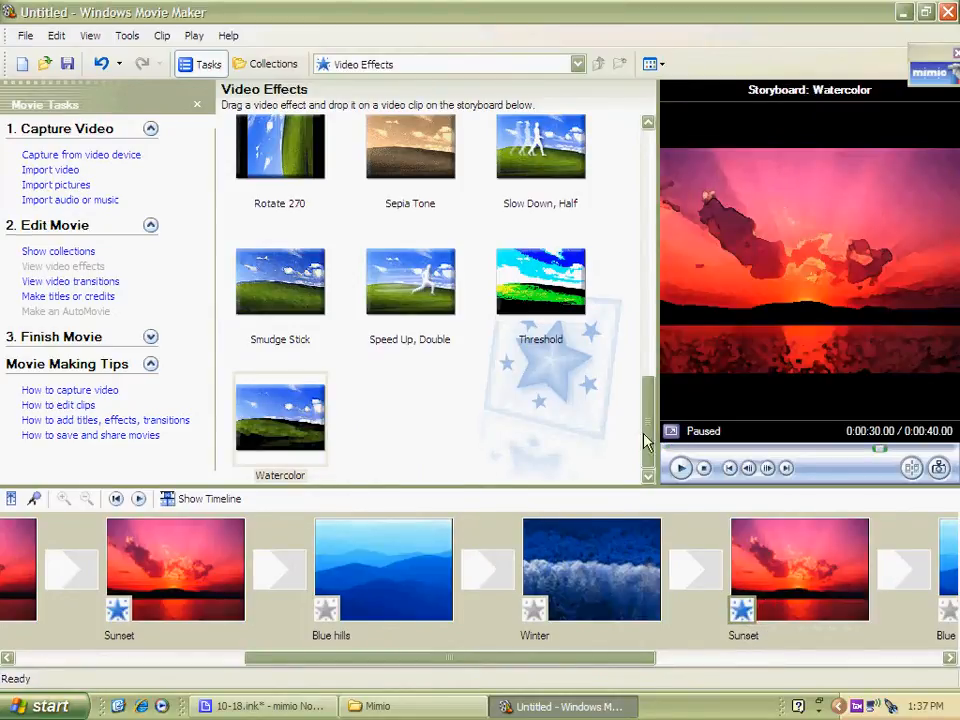
drag(647, 432, 643, 355)
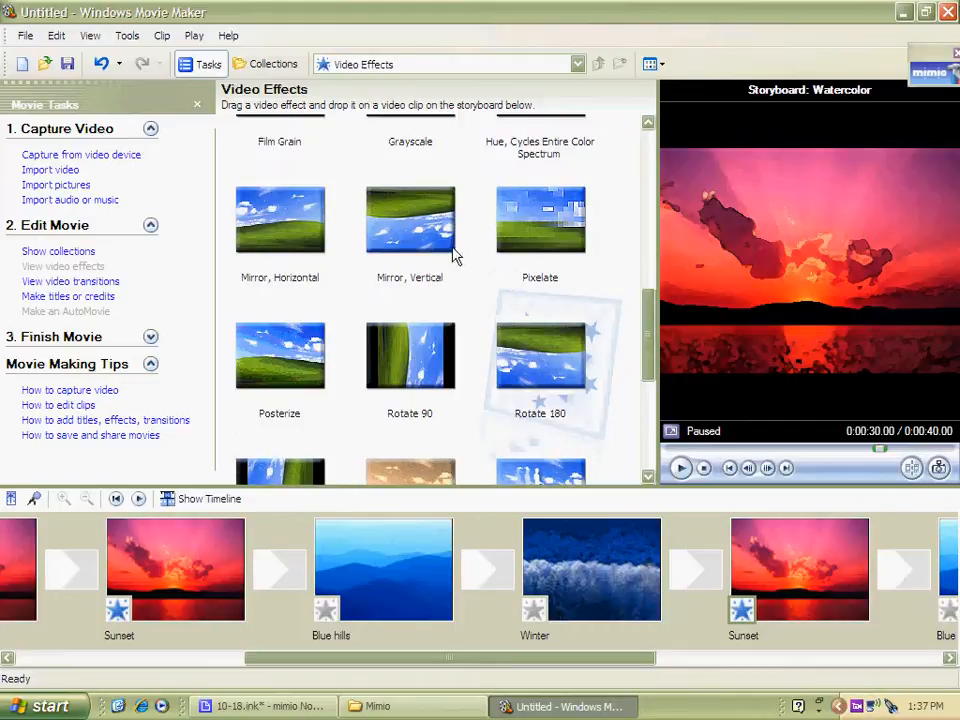
Apply the Mirror, Vertical effect to the Blue hills clip and the Hue, Cycles Entire Color Spectrum effect to Winter
drag(418, 214, 333, 620)
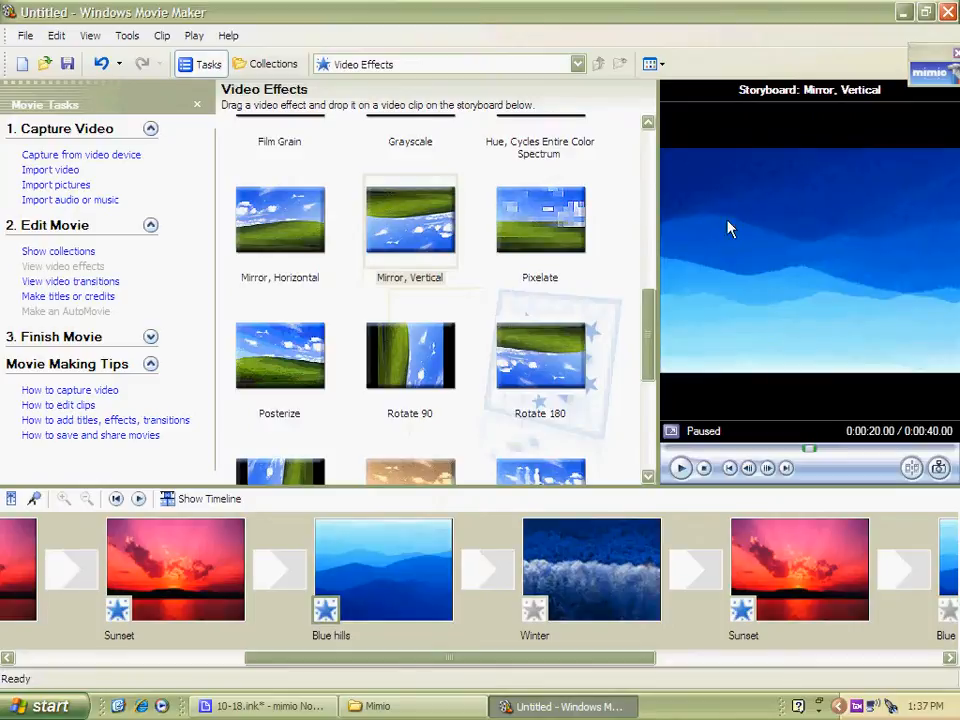
scroll(648, 335, up, 3)
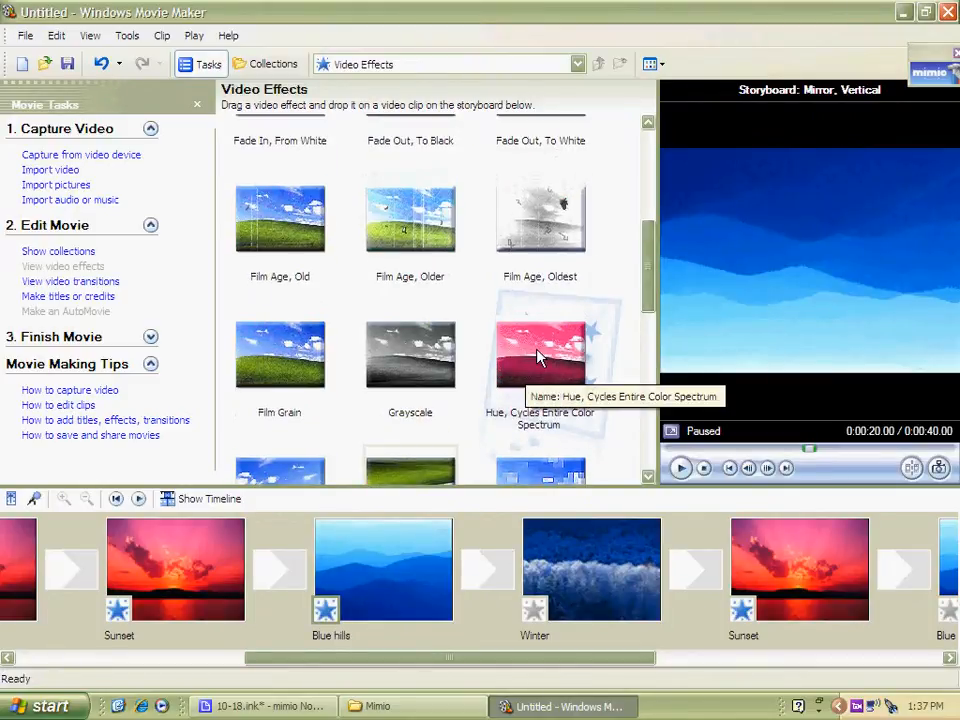
drag(536, 334, 533, 620)
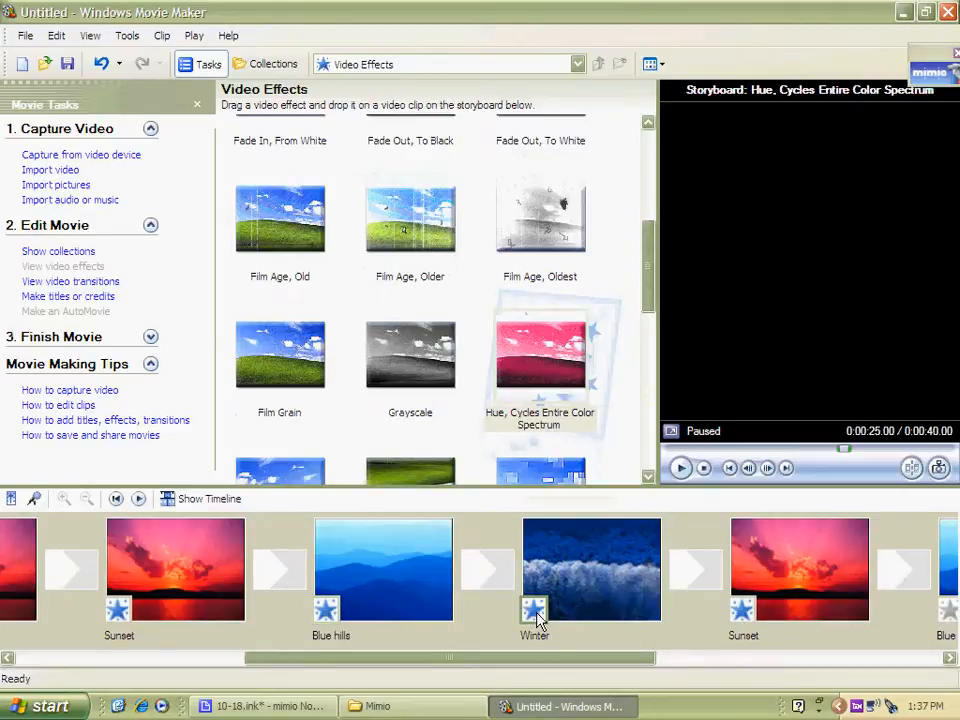
Add the Circle transition between the Water lilies and Blue hills clips and preview it
click(936, 660)
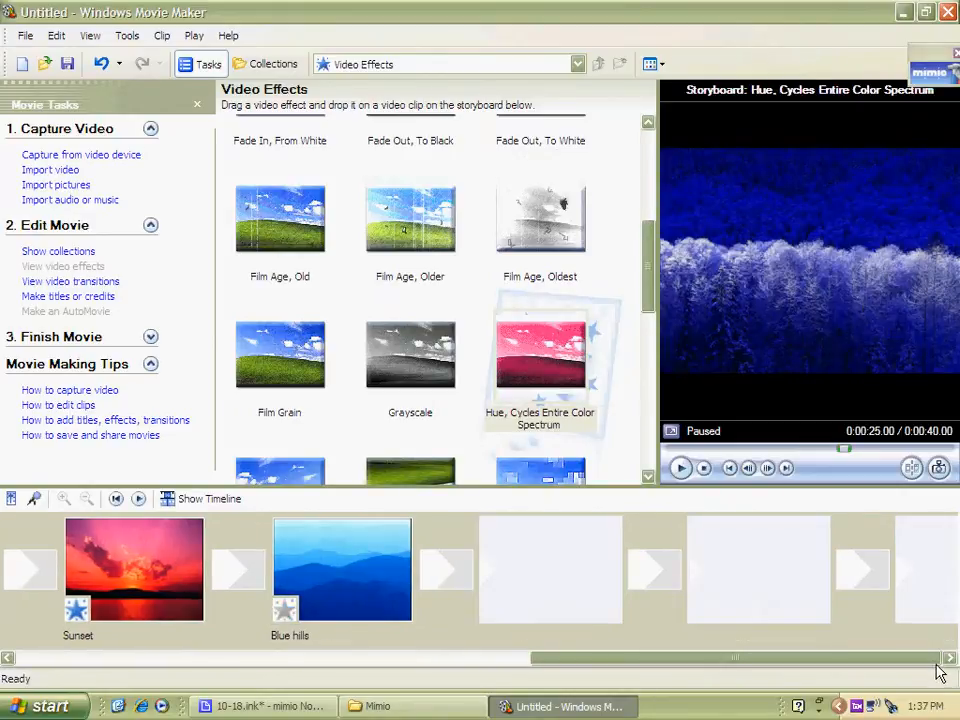
drag(604, 666, 214, 636)
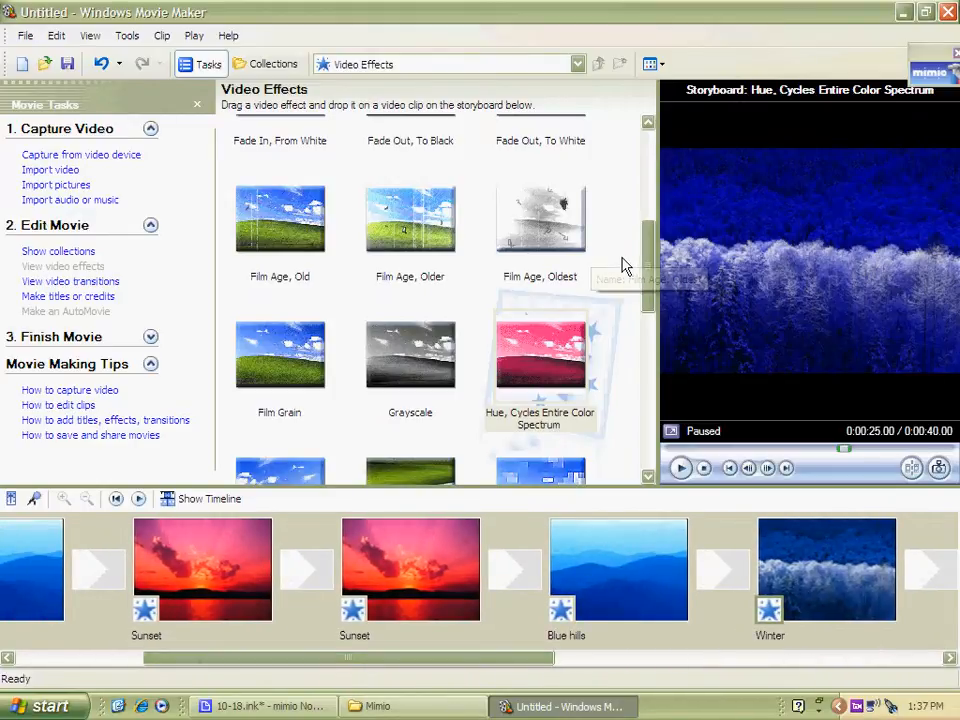
drag(643, 268, 645, 200)
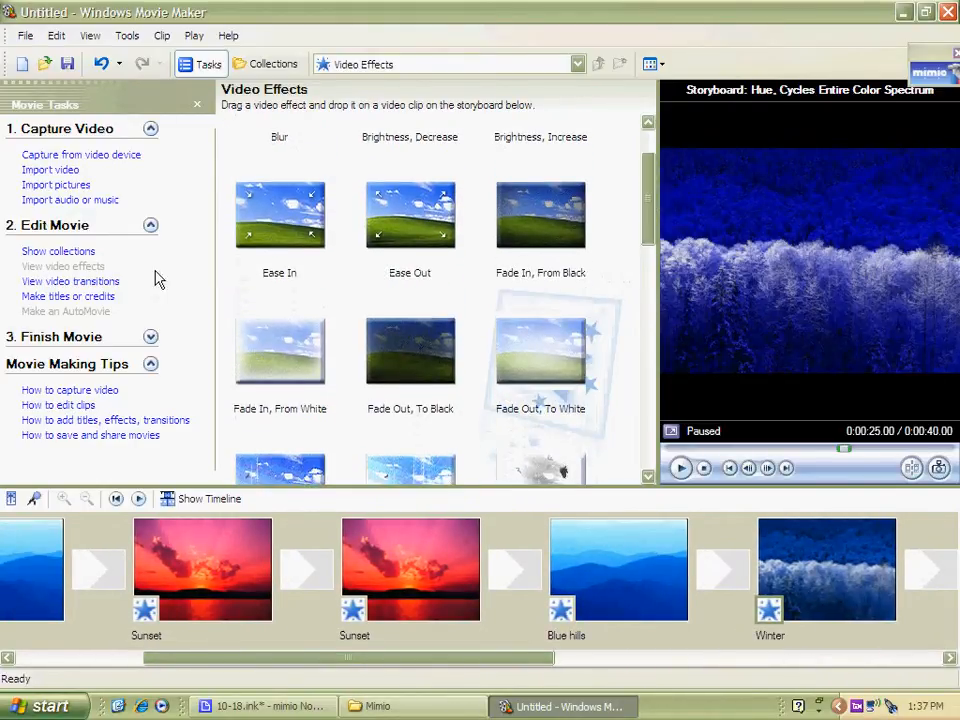
click(90, 284)
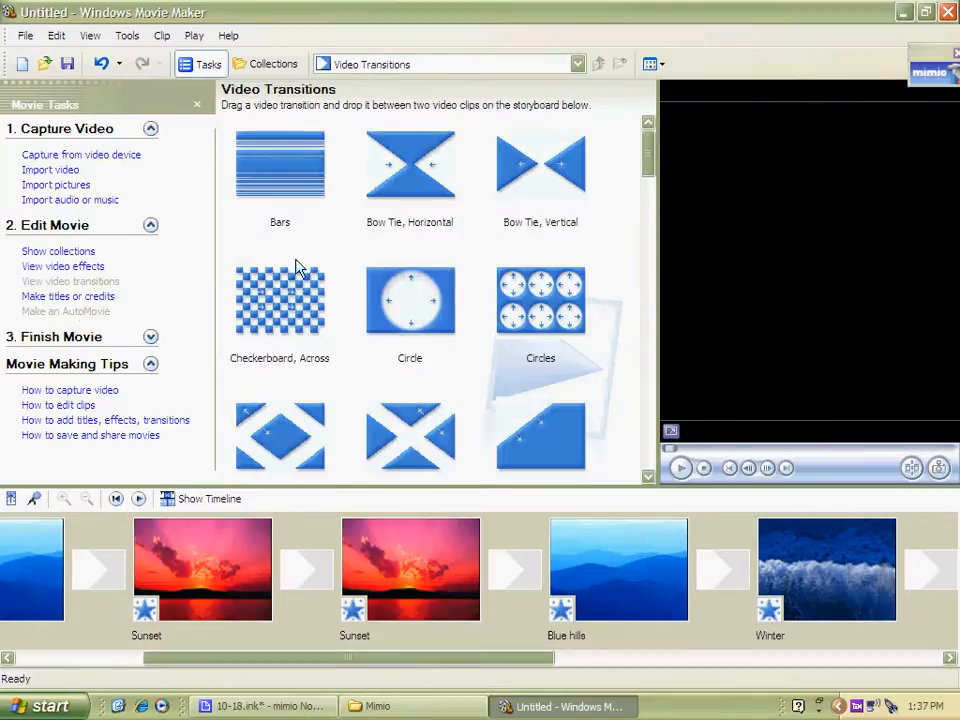
drag(225, 658, 106, 656)
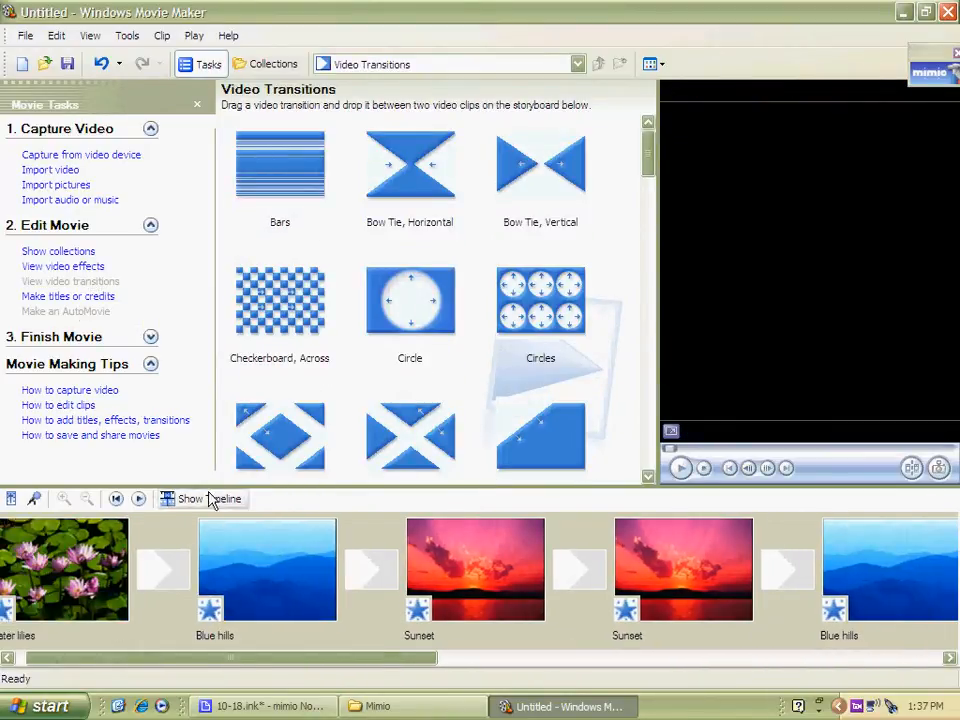
drag(418, 296, 166, 574)
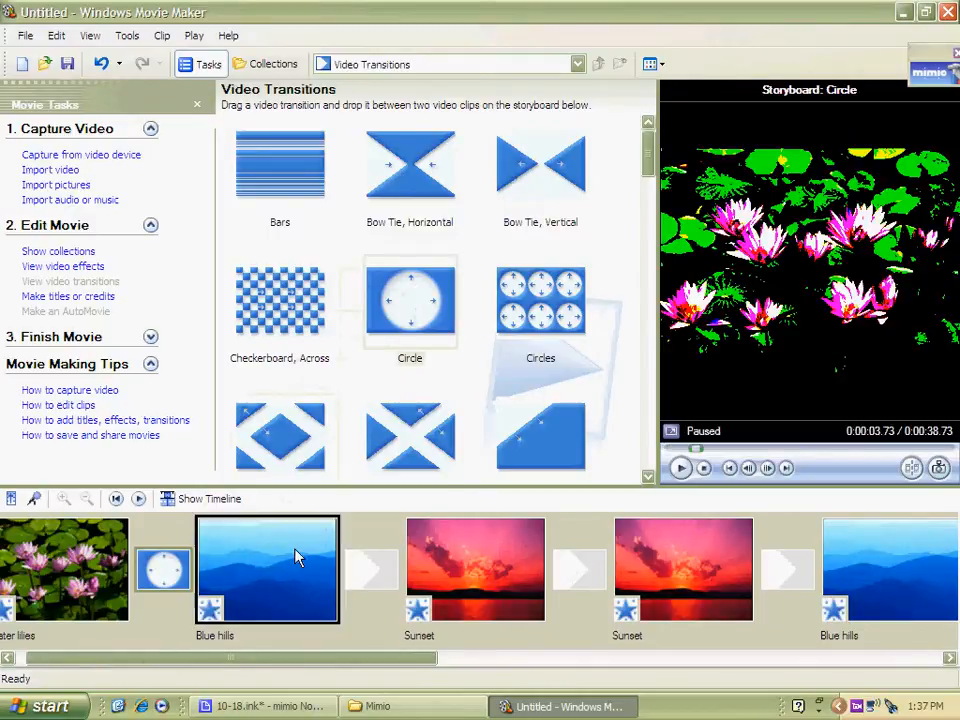
click(680, 468)
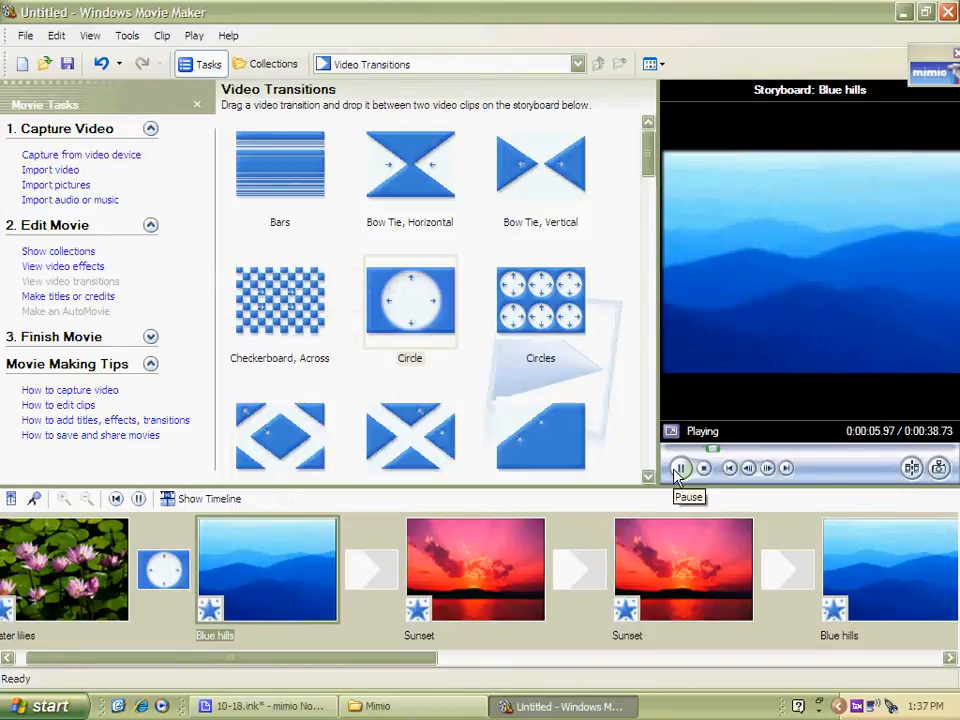
Add the Circles transition between Blue hills and Sunset, and Filled V, Up between the second Sunset and Blue hills, previewing each
drag(520, 290, 372, 568)
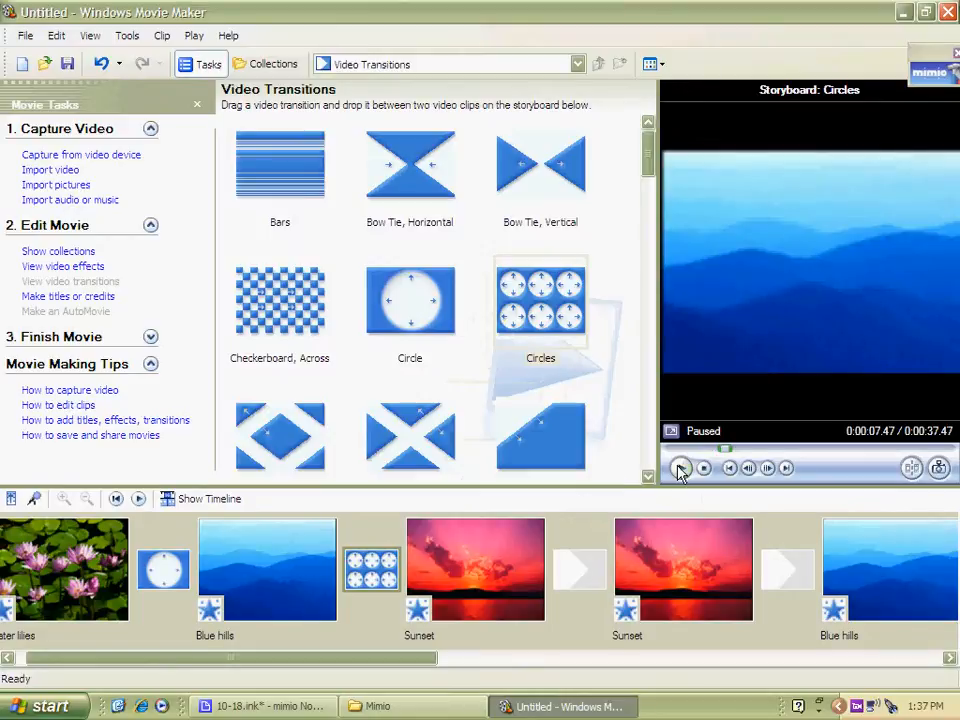
click(680, 469)
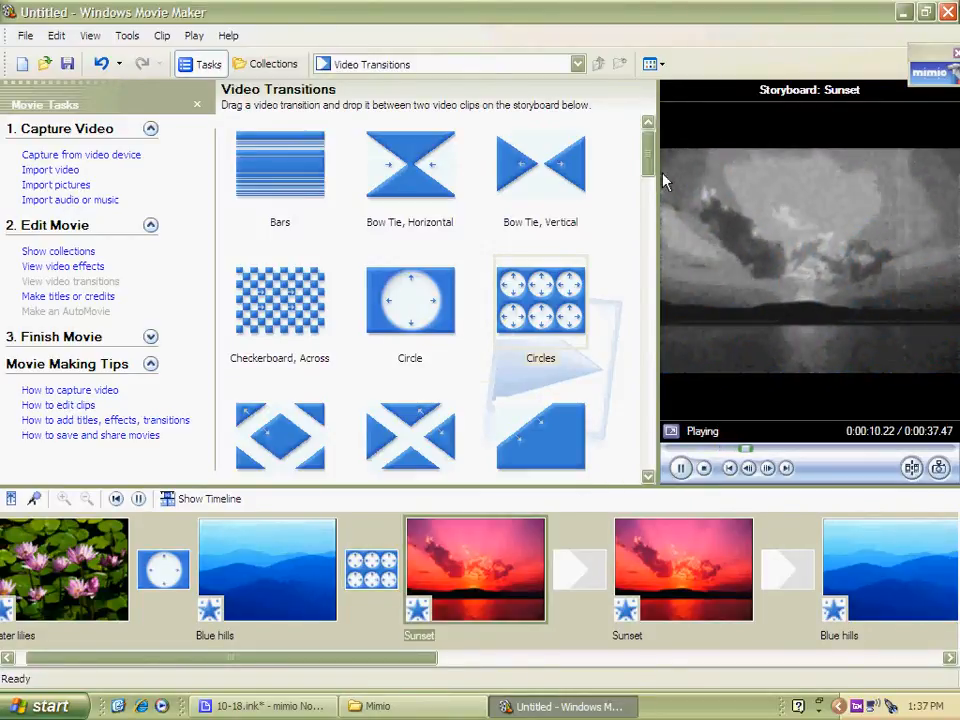
scroll(651, 178, down, 1)
drag(651, 178, 660, 262)
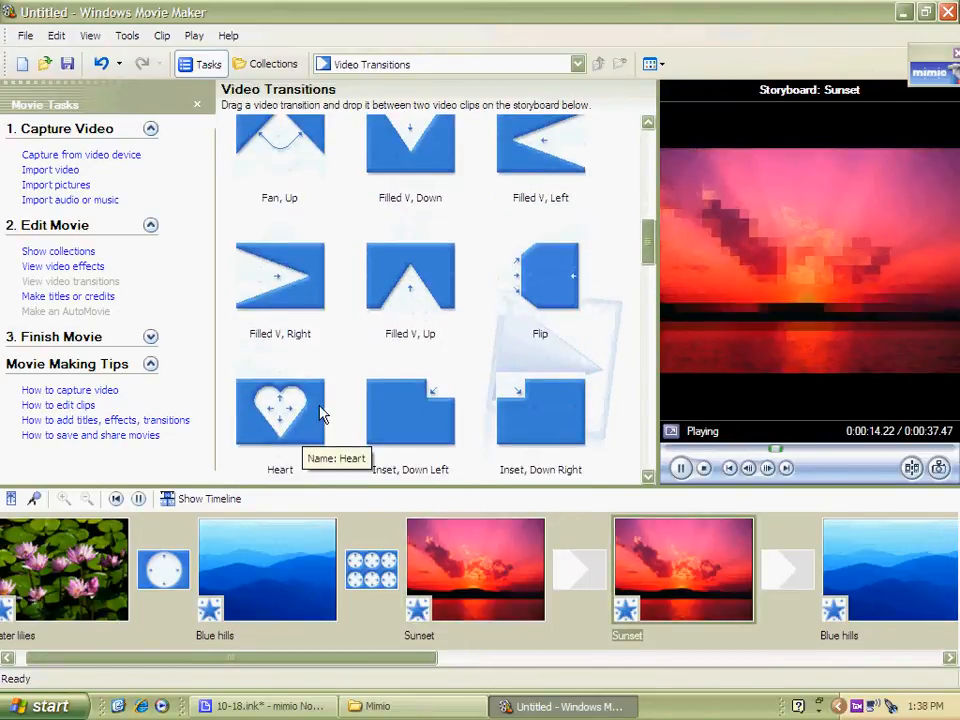
drag(414, 279, 786, 580)
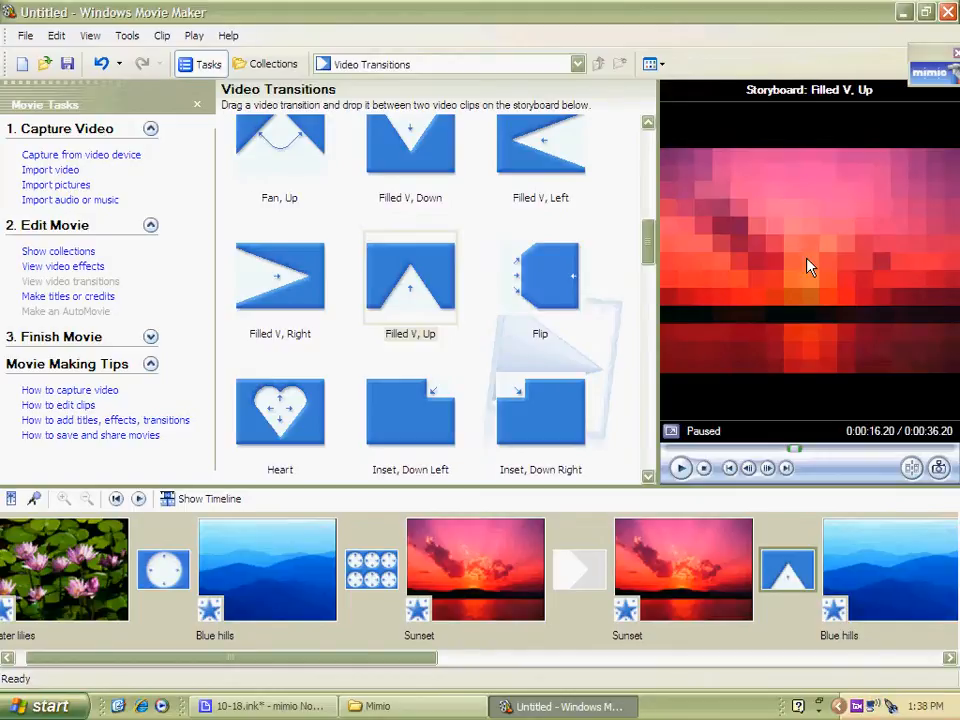
click(680, 468)
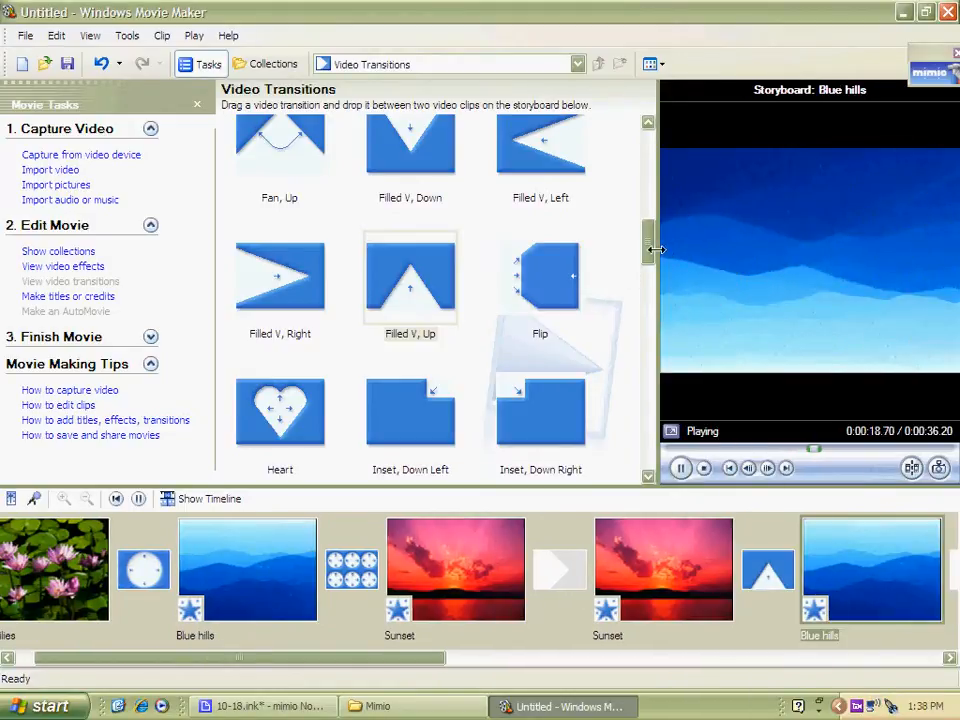
drag(651, 259, 647, 160)
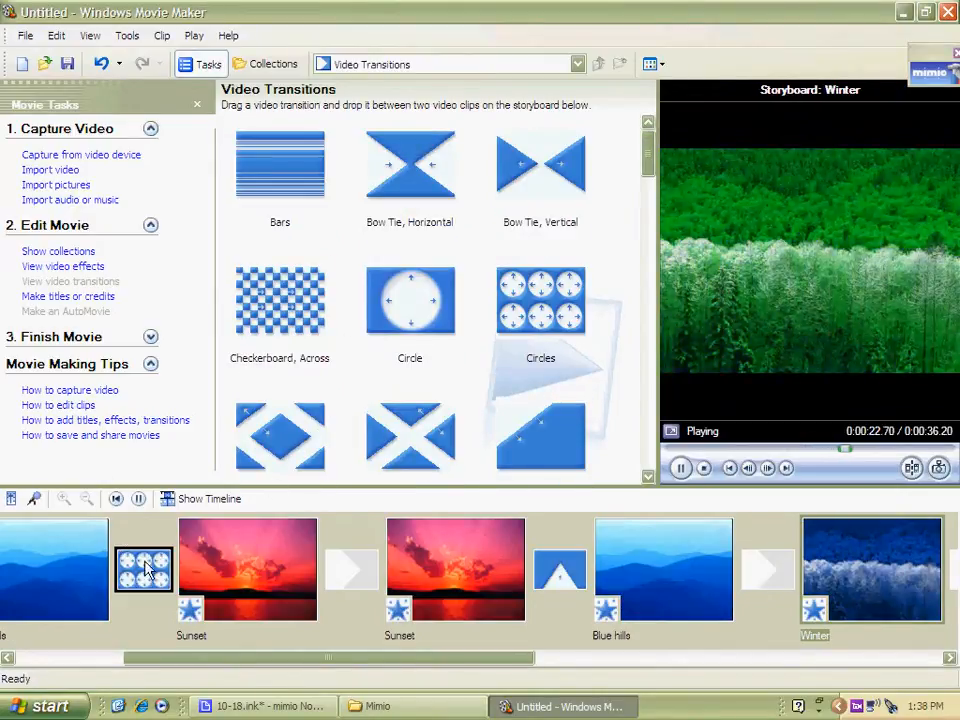
click(138, 498)
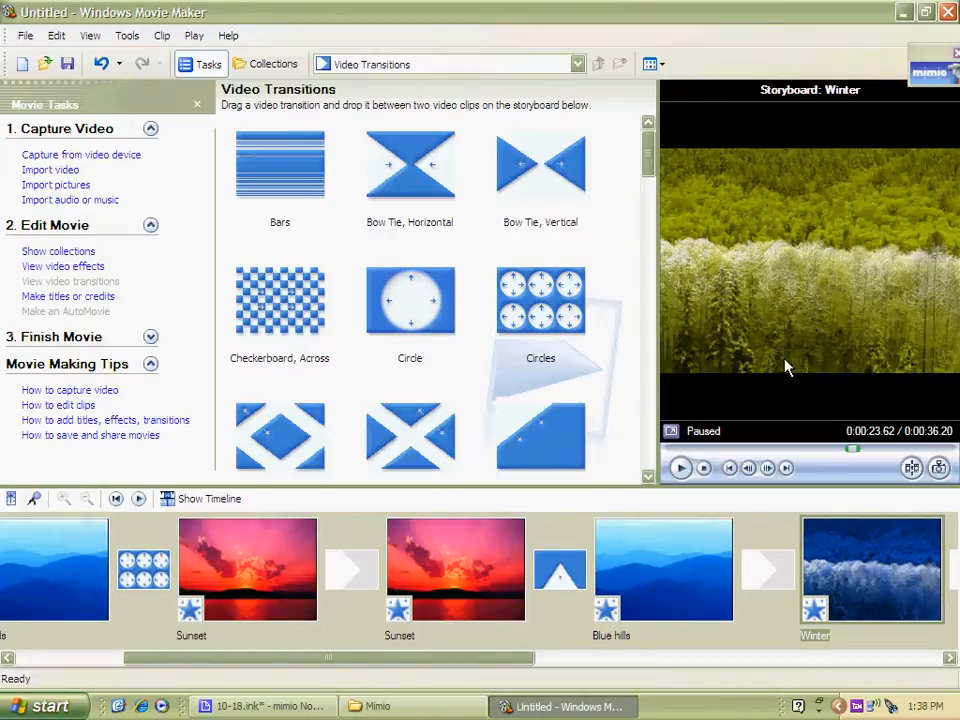
Add a title at the beginning of the movie reading "Nature Landscapes!"
click(67, 297)
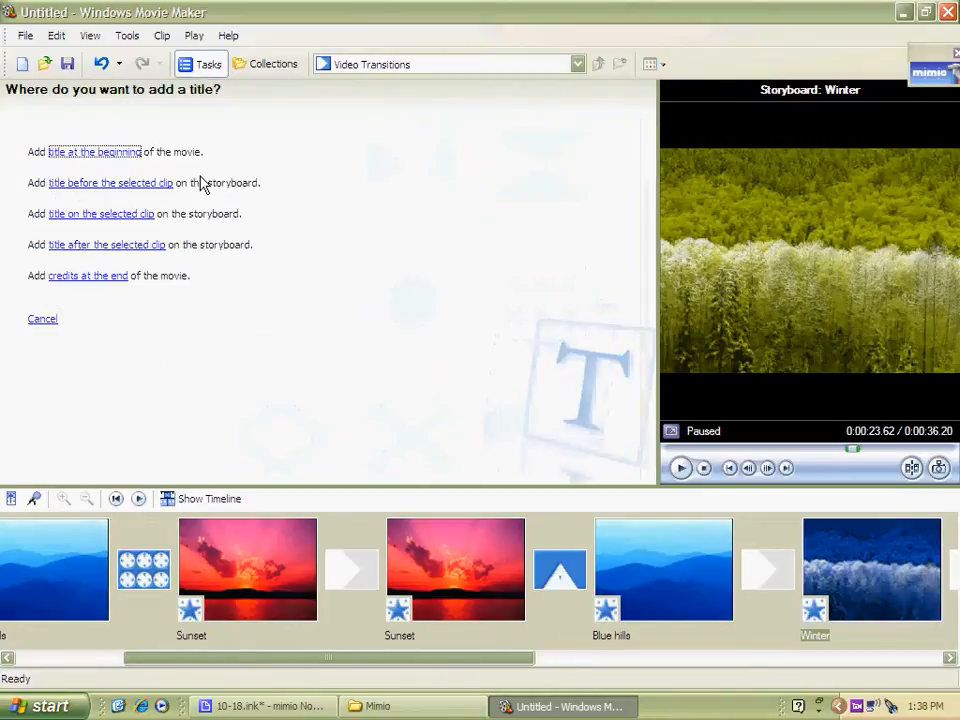
click(105, 160)
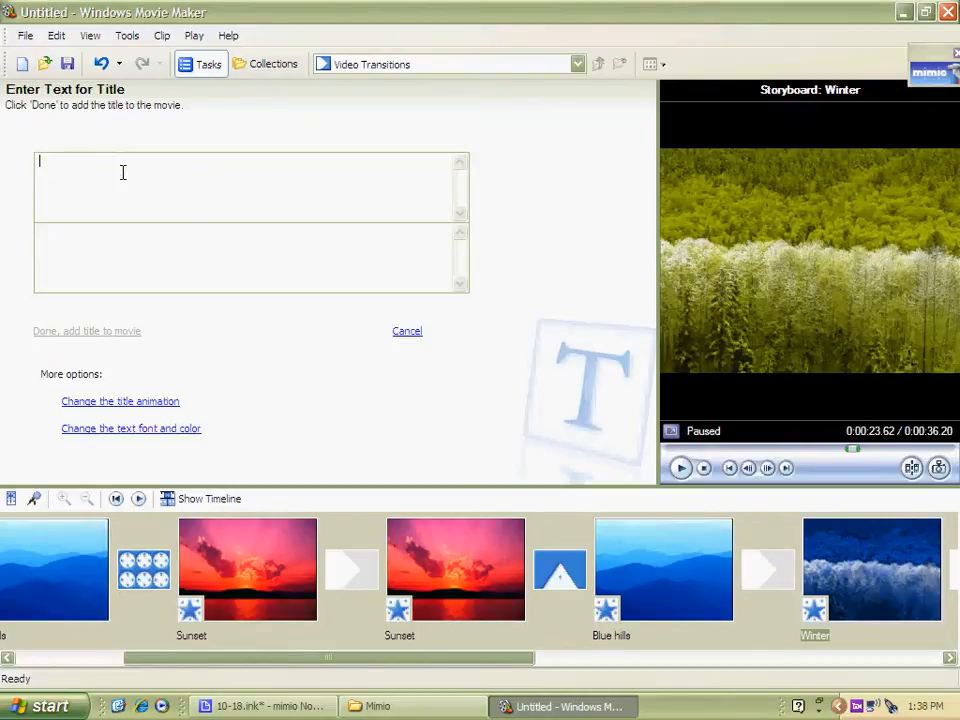
text(Nature Landscapes!)
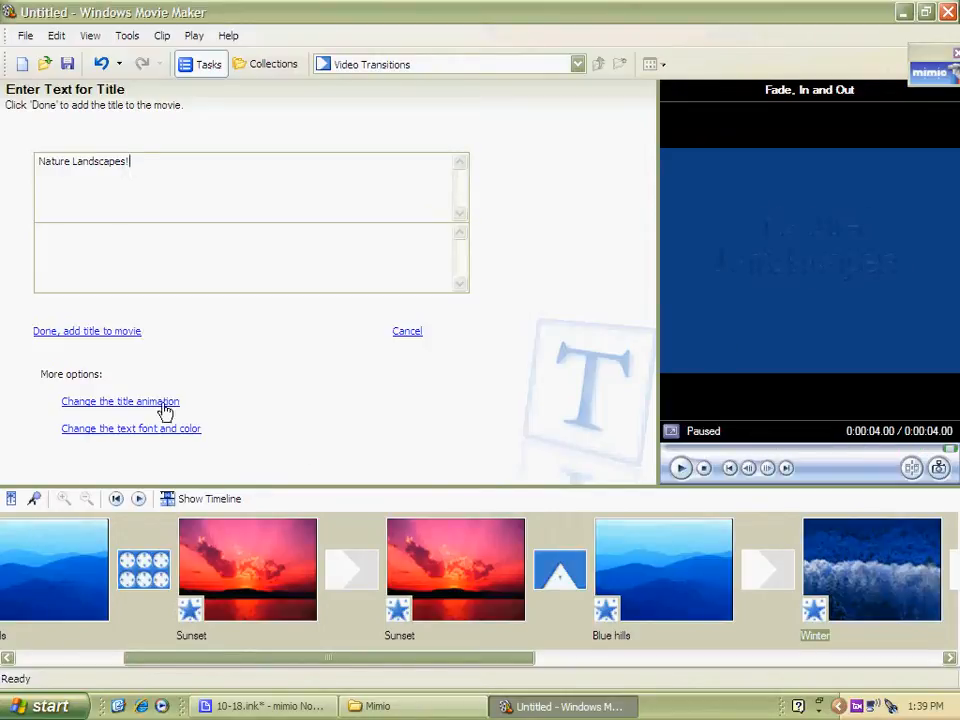
Preview the Scroll, Inverted and Sports Scoreboard title animations
click(130, 401)
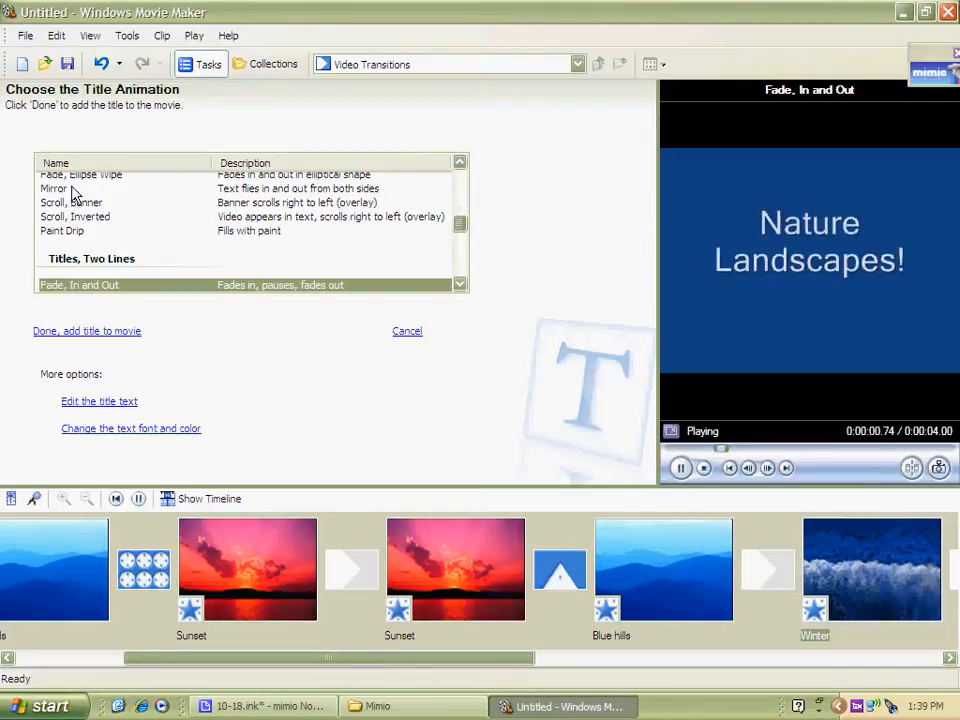
click(55, 216)
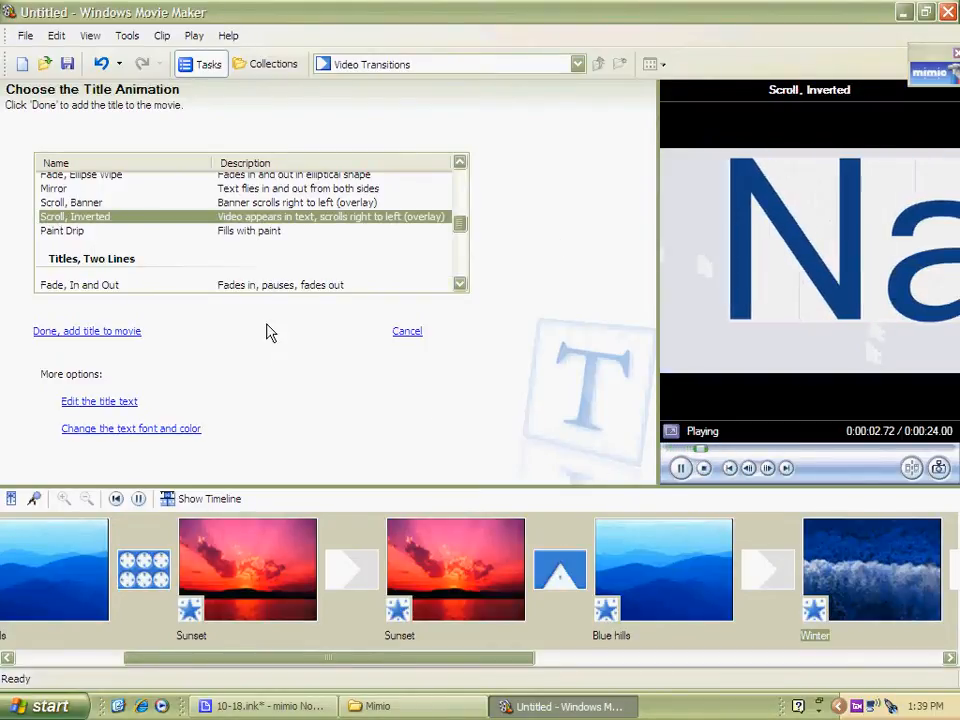
click(460, 285)
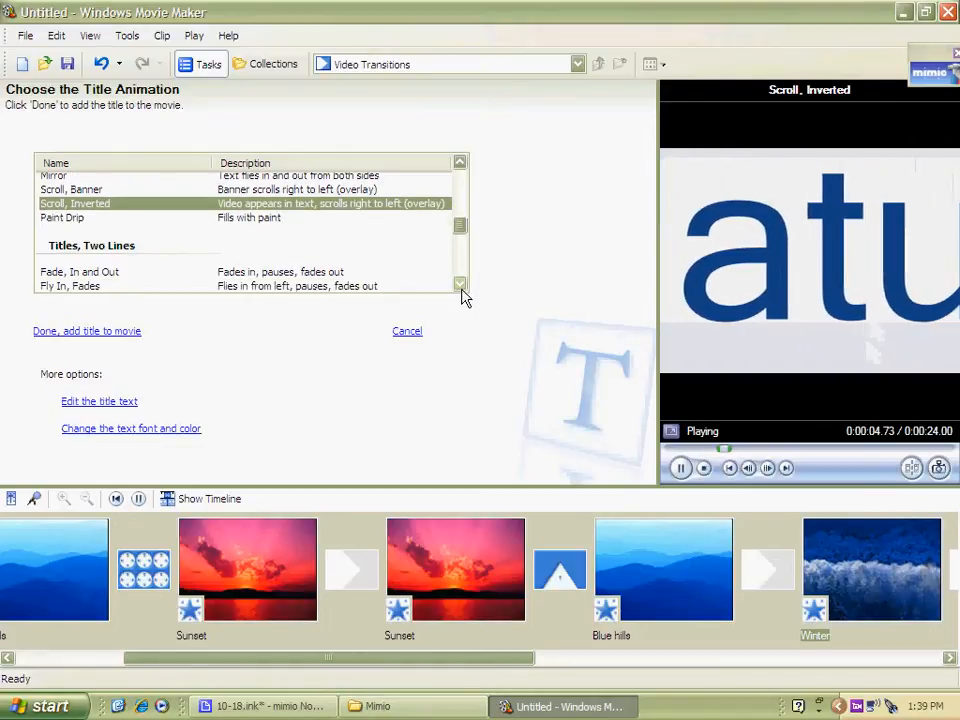
click(460, 285)
click(460, 285)
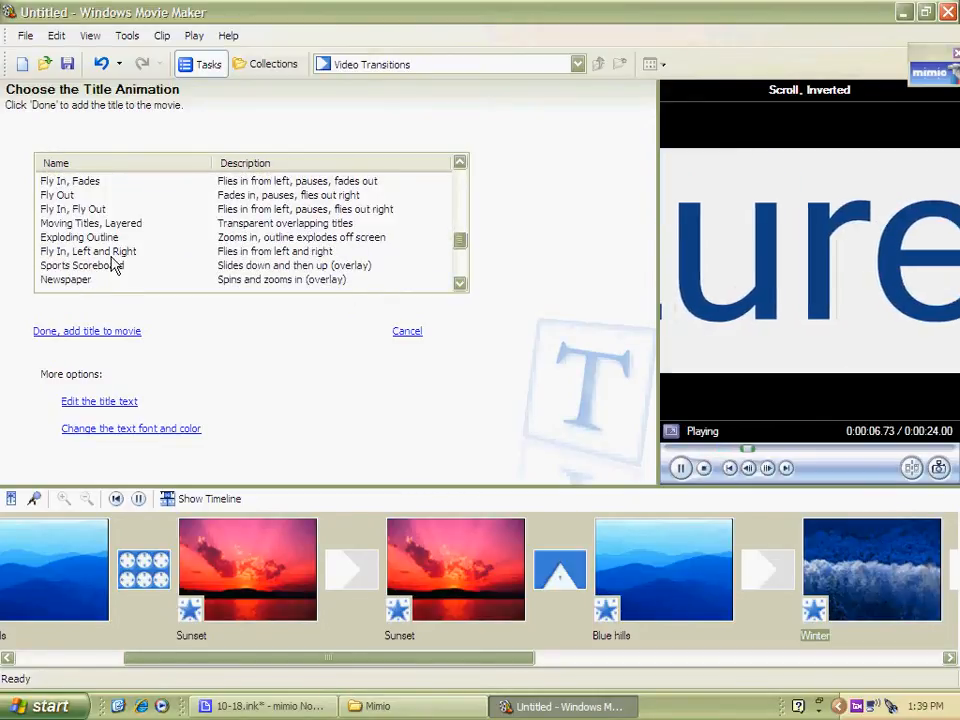
click(104, 268)
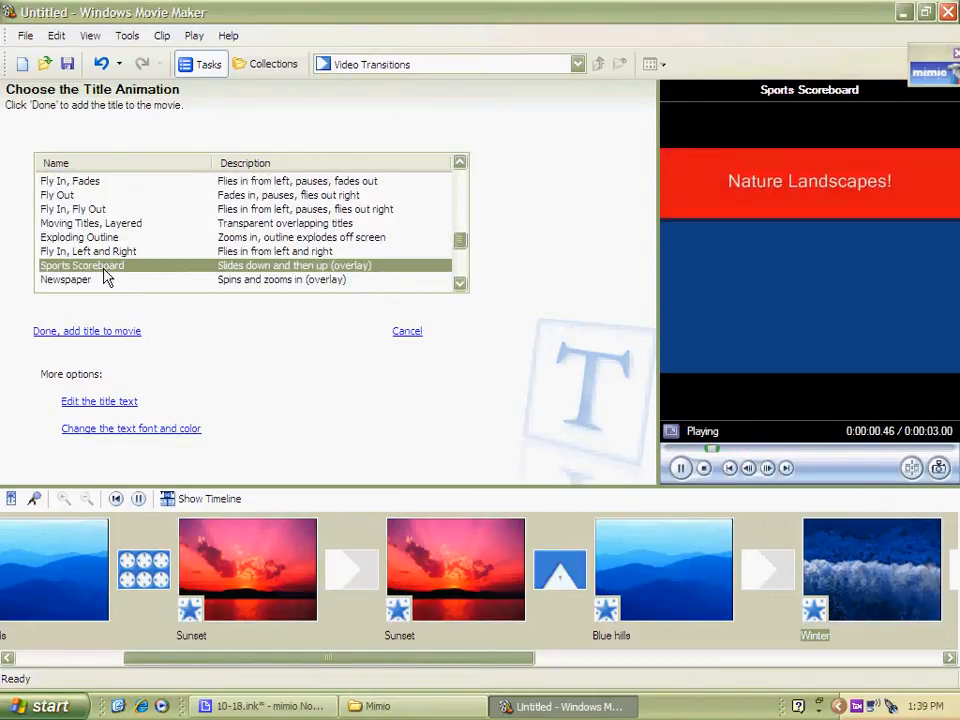
Set the title animation to Newspaper
click(461, 286)
click(461, 286)
click(461, 286)
click(461, 286)
click(461, 286)
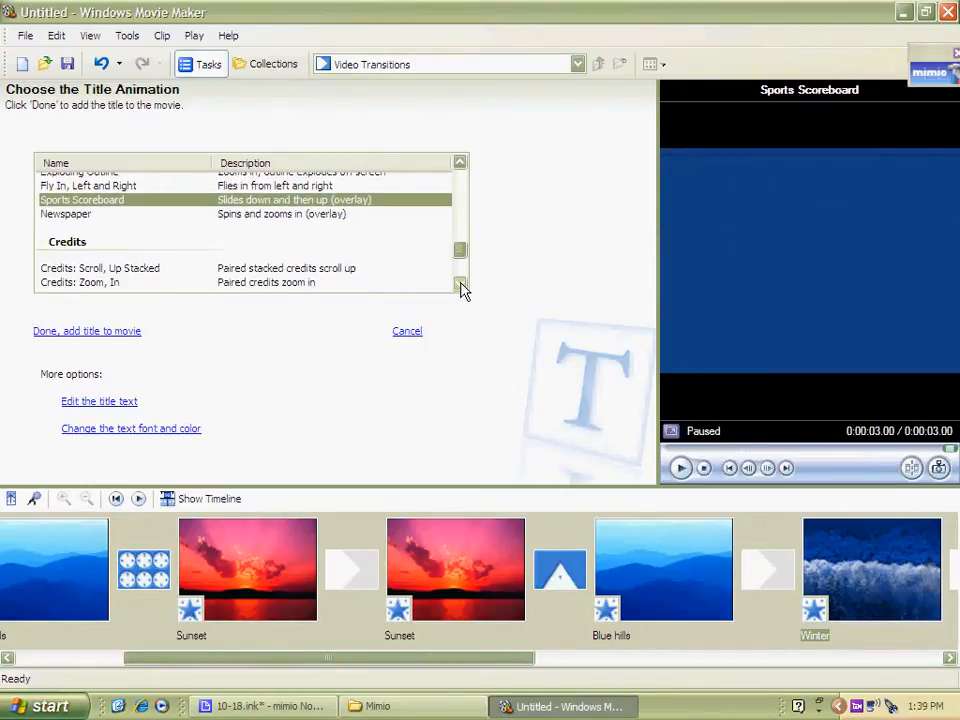
click(359, 214)
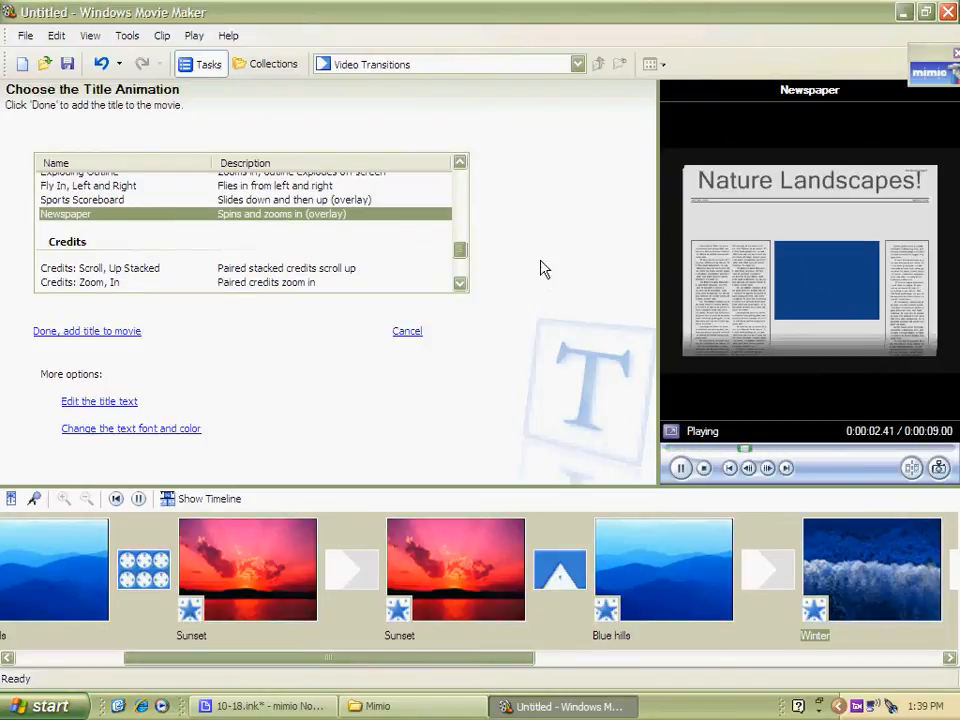
click(460, 284)
click(460, 284)
click(460, 284)
click(460, 284)
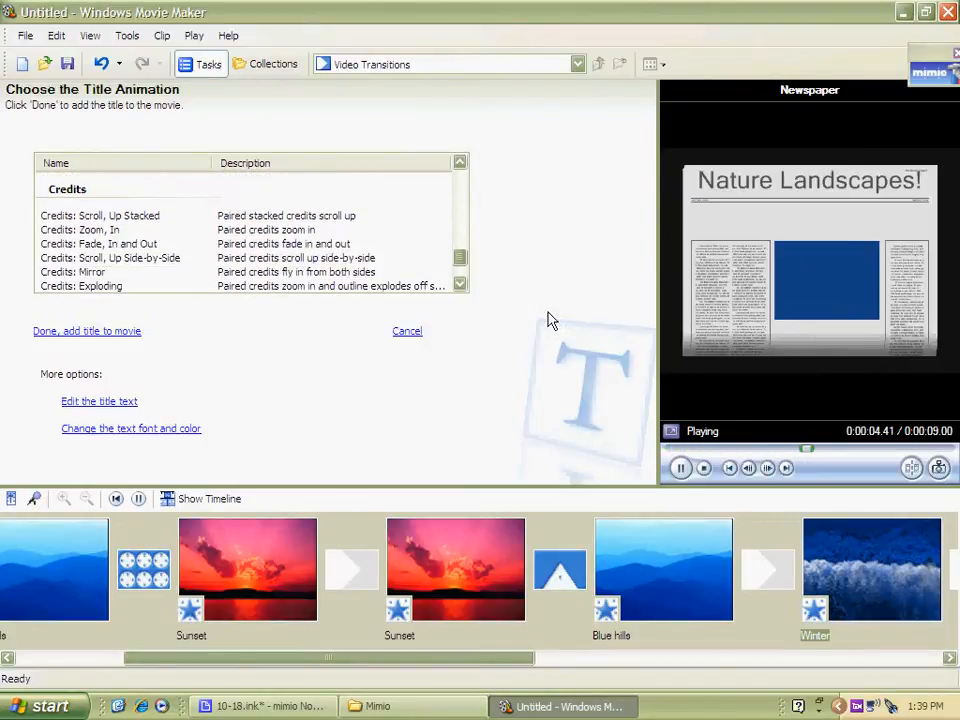
scroll(444, 219, up, 5)
scroll(444, 210, up, 4)
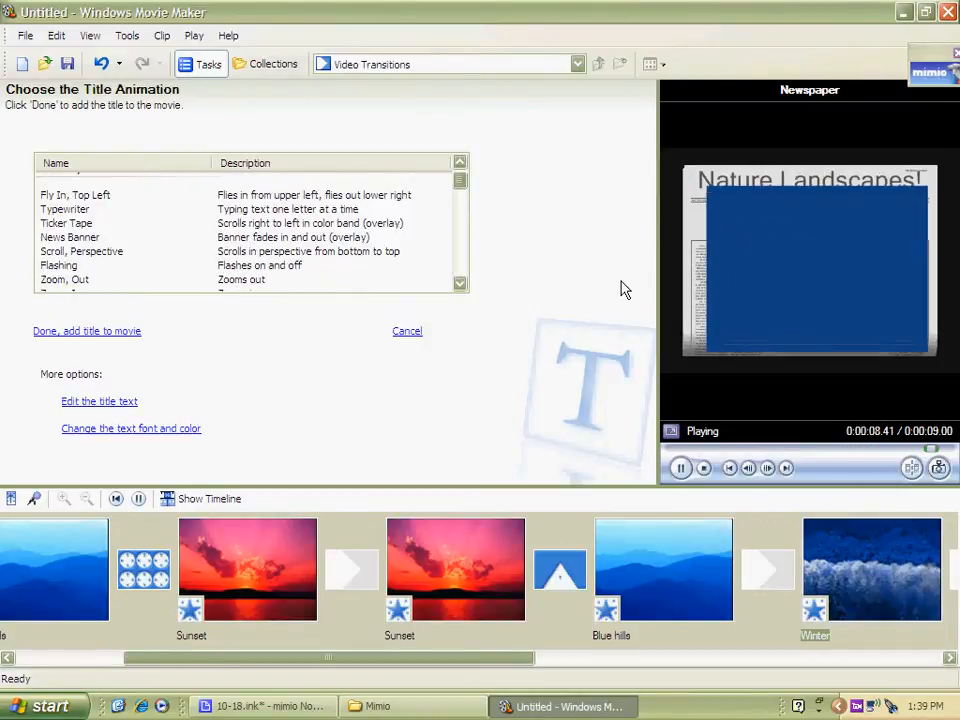
Set the title font to Mufferaw and its color to pink, then add the title to the movie
click(146, 429)
click(202, 178)
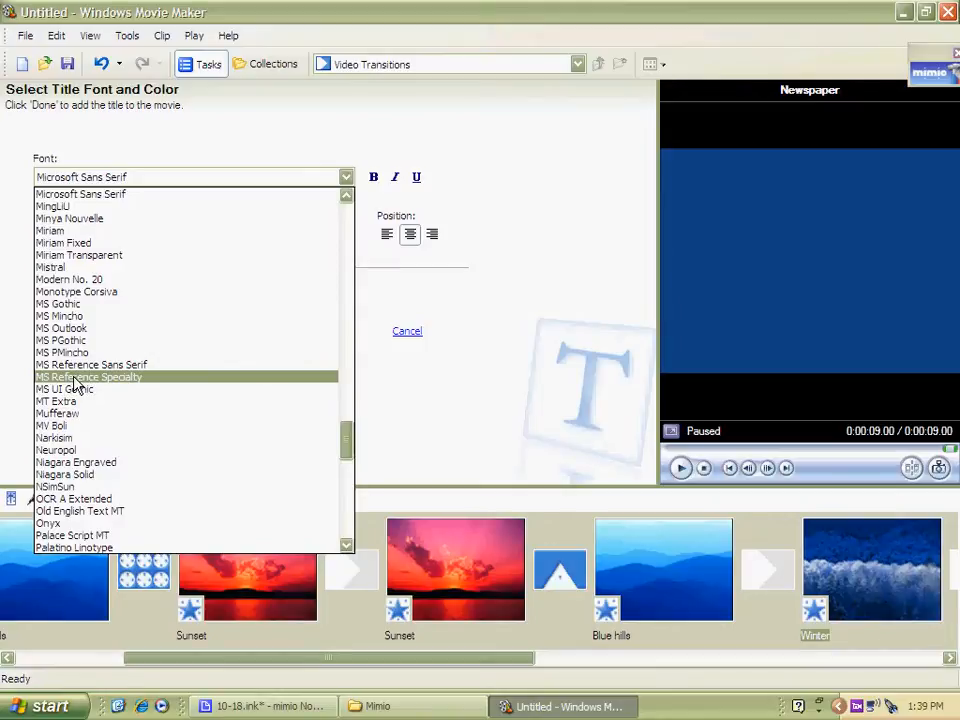
click(62, 413)
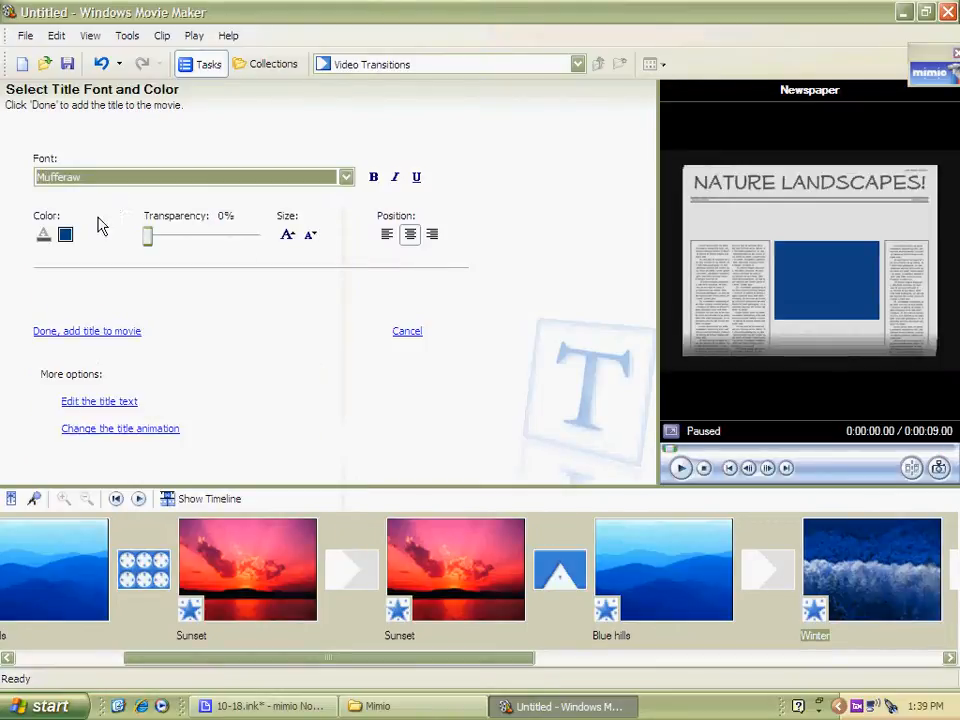
click(66, 235)
click(187, 84)
click(41, 315)
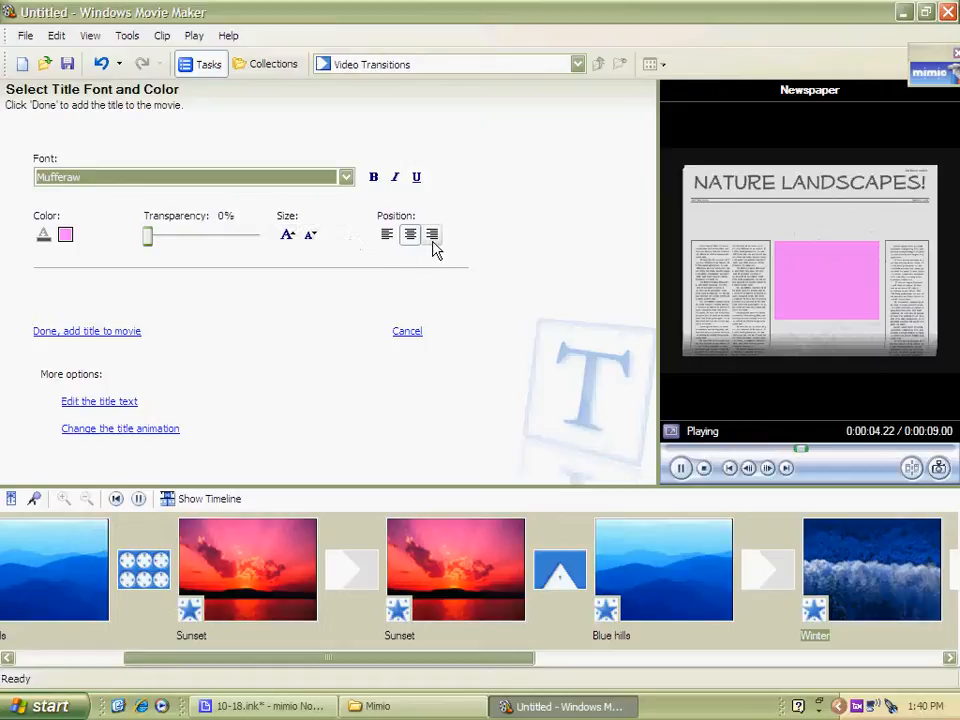
click(104, 338)
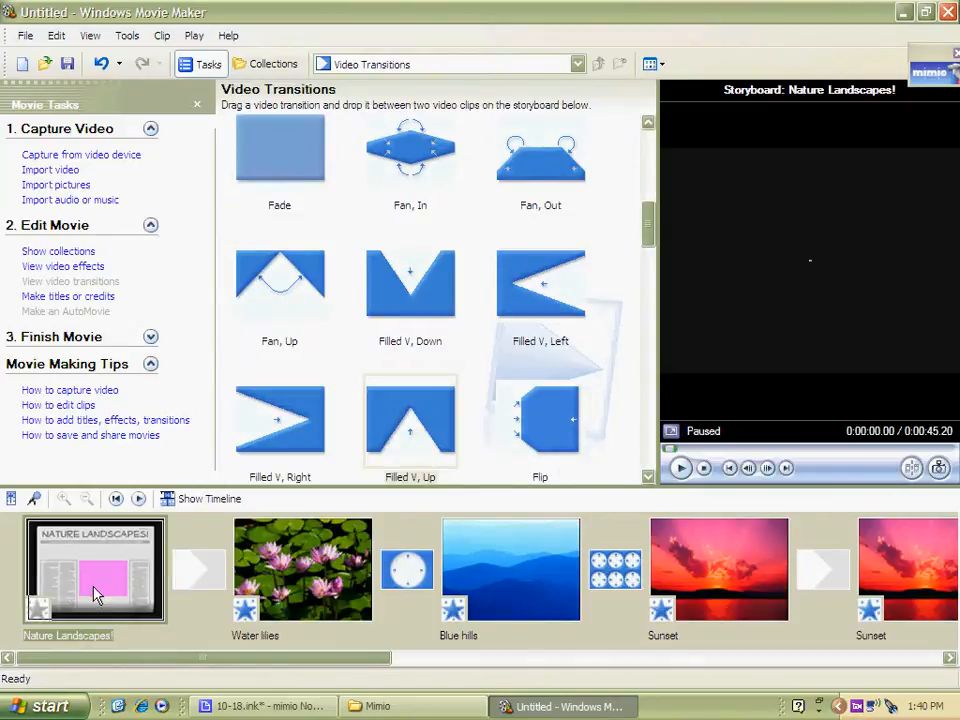
Start credits at the end of the movie with the heading "Made by:" and a first row pairing a name with "Director"
click(82, 297)
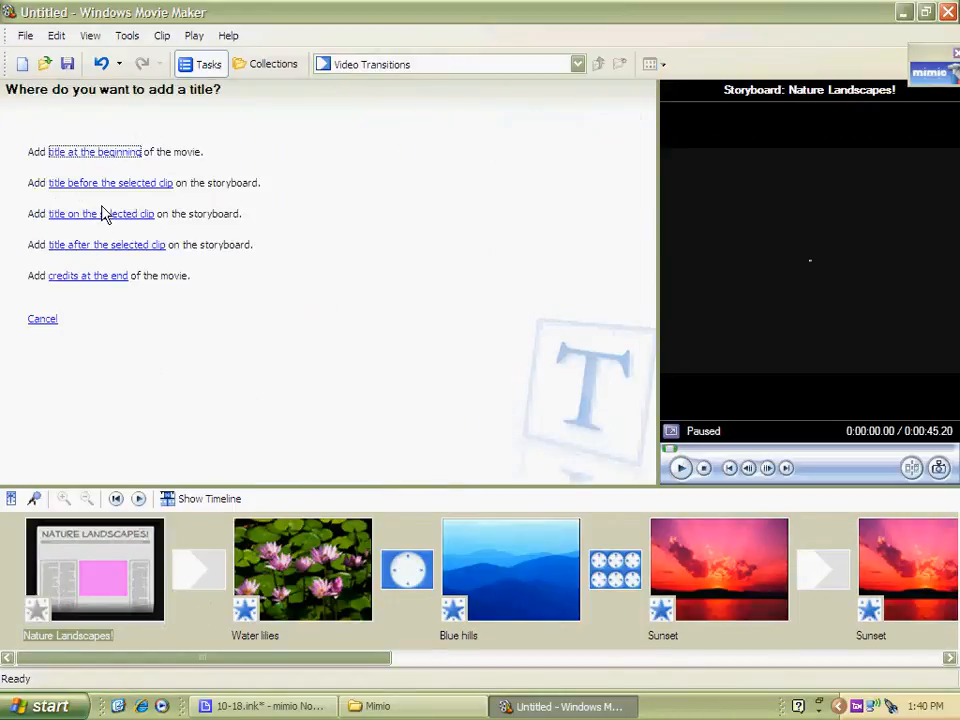
click(90, 278)
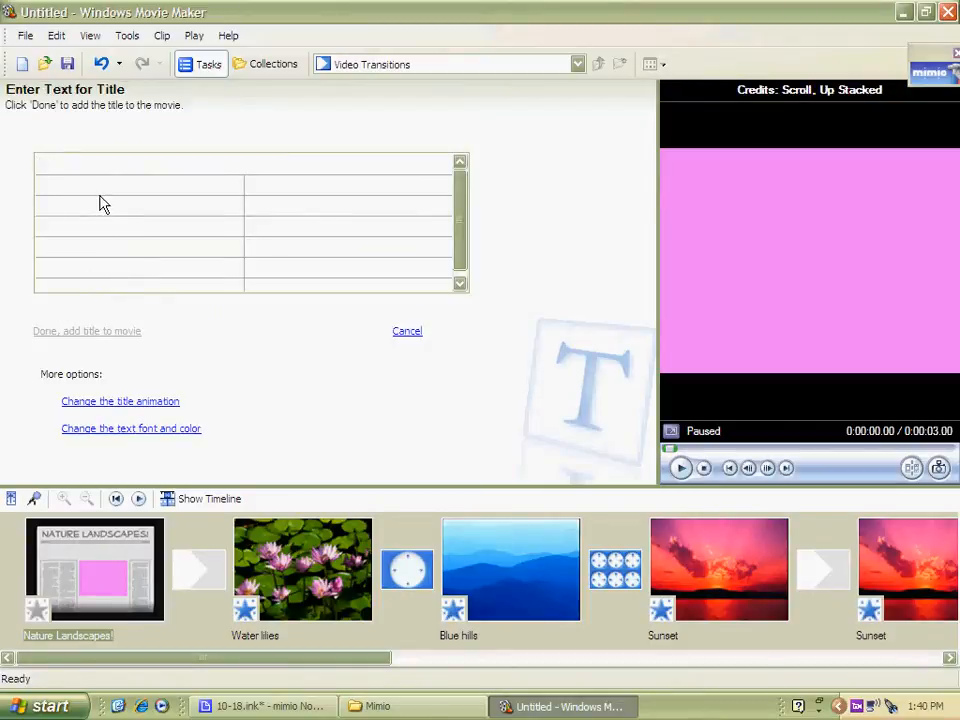
text(Made by:)
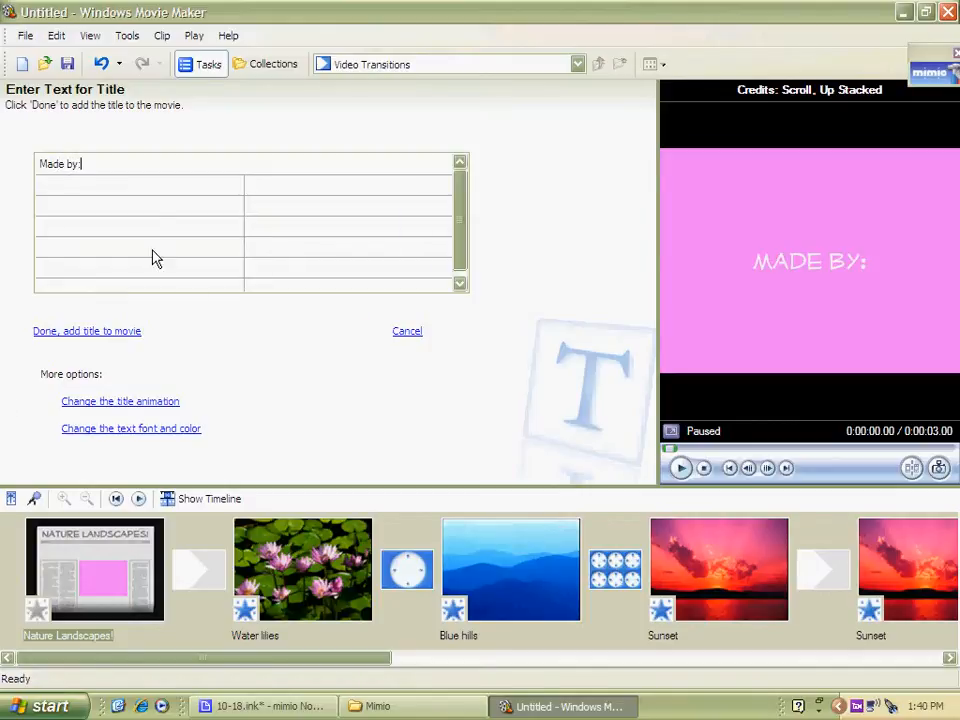
click(124, 181)
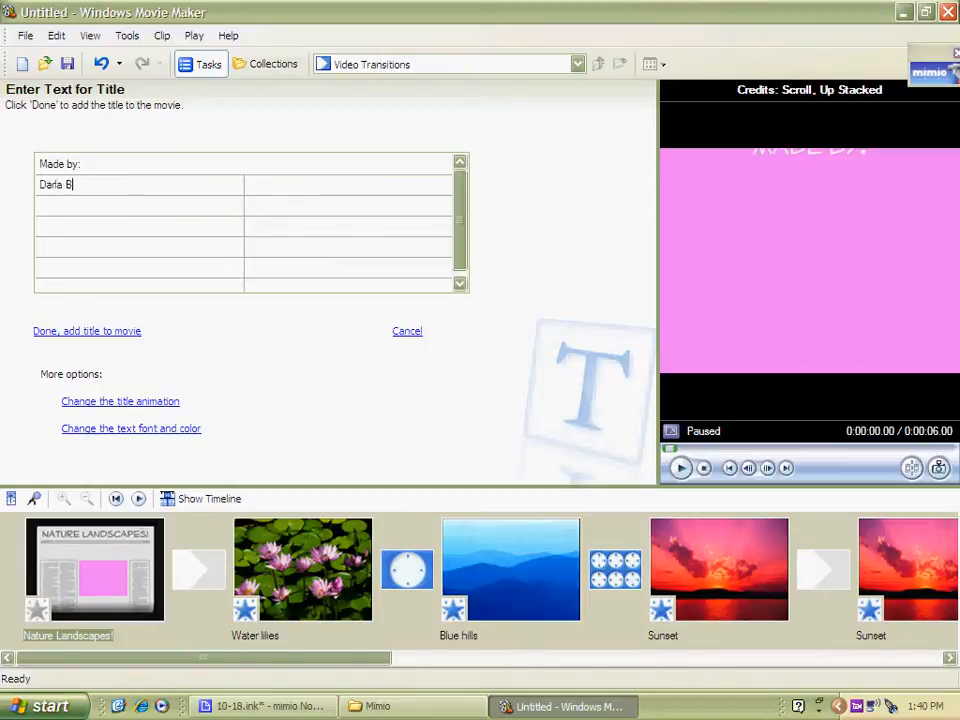
click(327, 184)
text(Director)
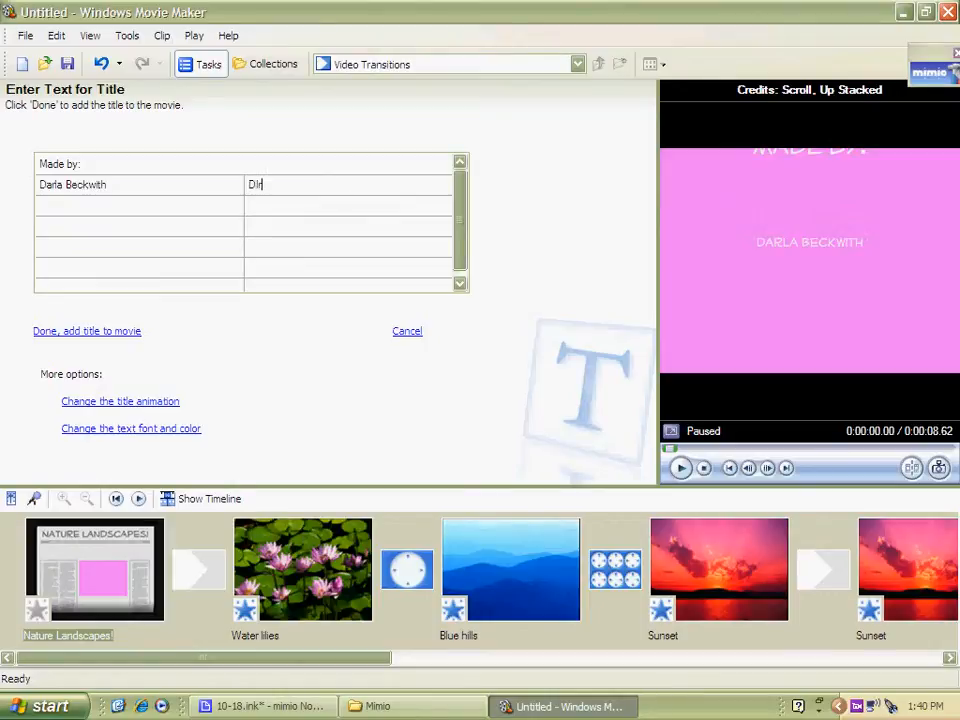
Add a second credit row with a name and the role "Writer"
click(222, 203)
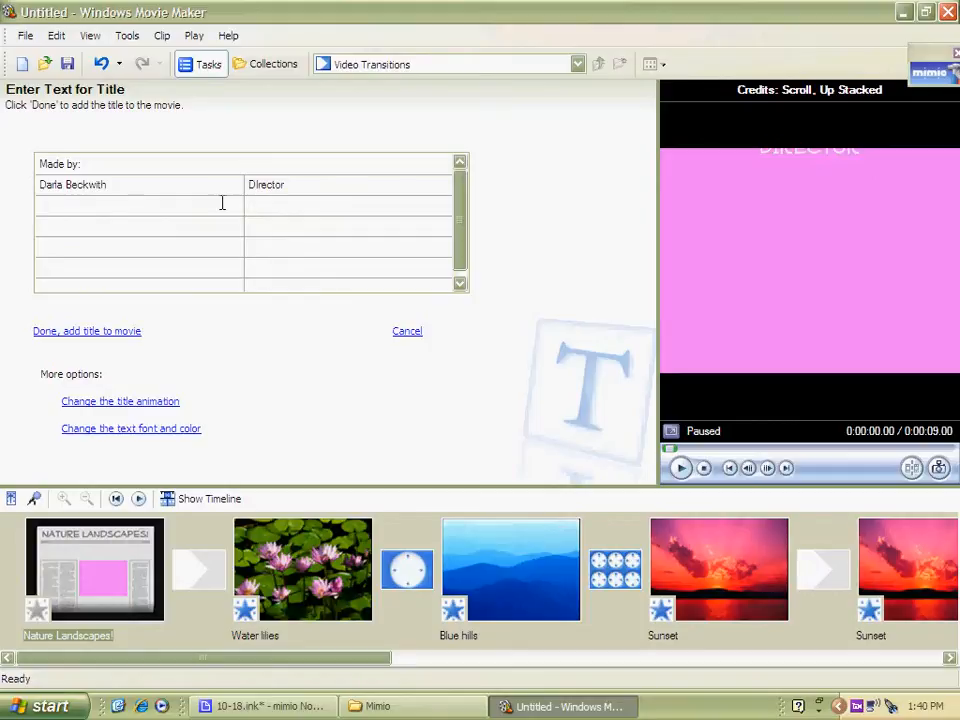
text(Judy Bloom)
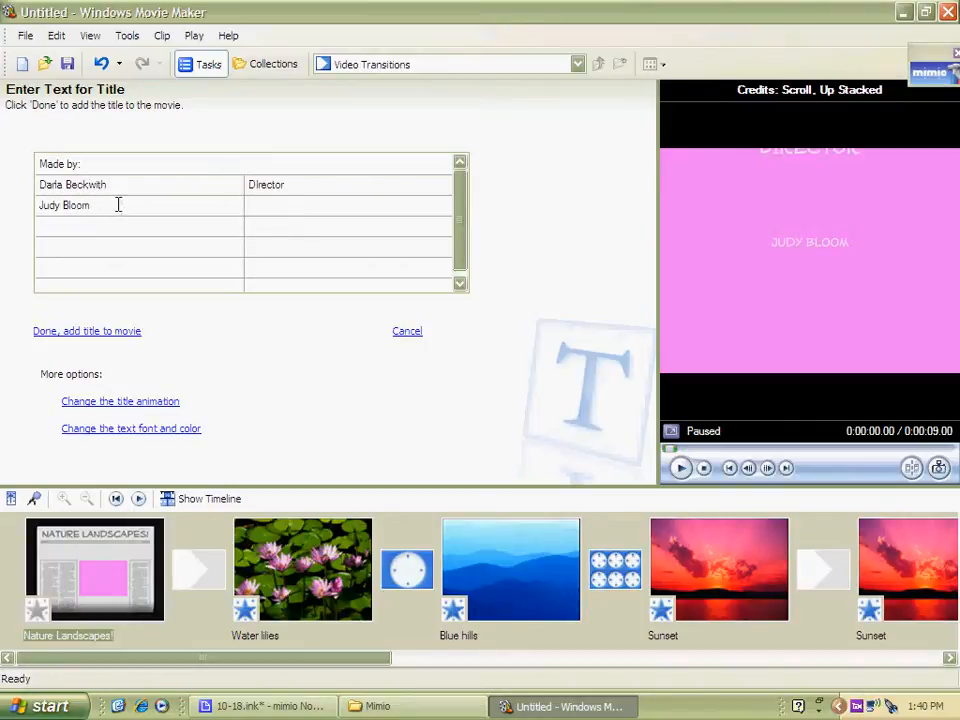
key(BackSpace)
key(BackSpace)
key(BackSpace)
text(ume)
click(336, 209)
text(Writer)
Add a third credit row with a name and the role "Artistic Director"
click(120, 230)
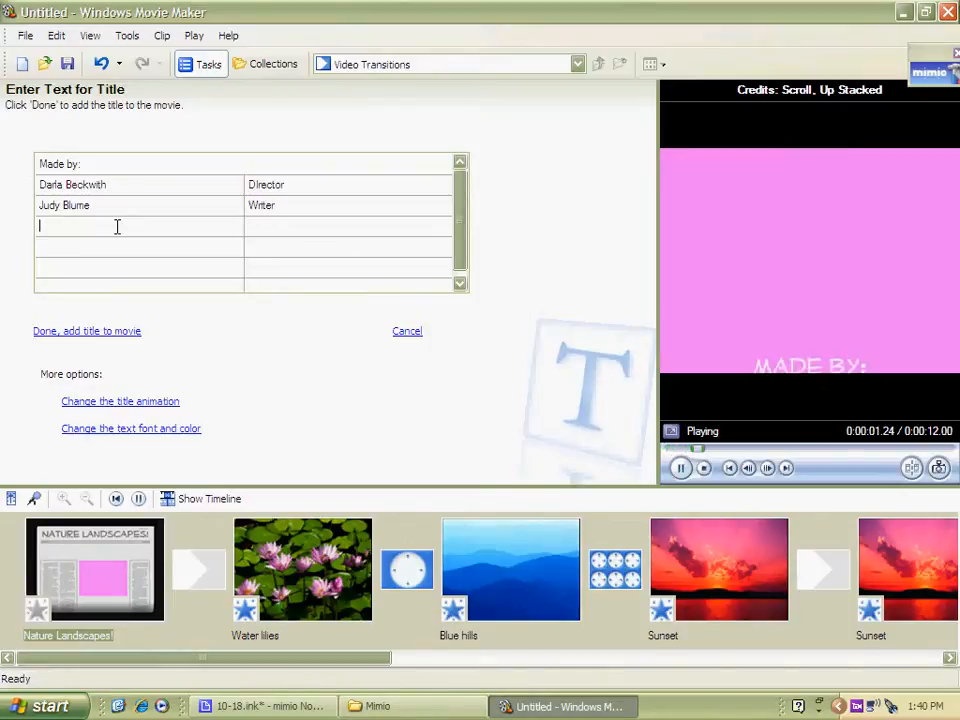
text(Jiustin Beiber)
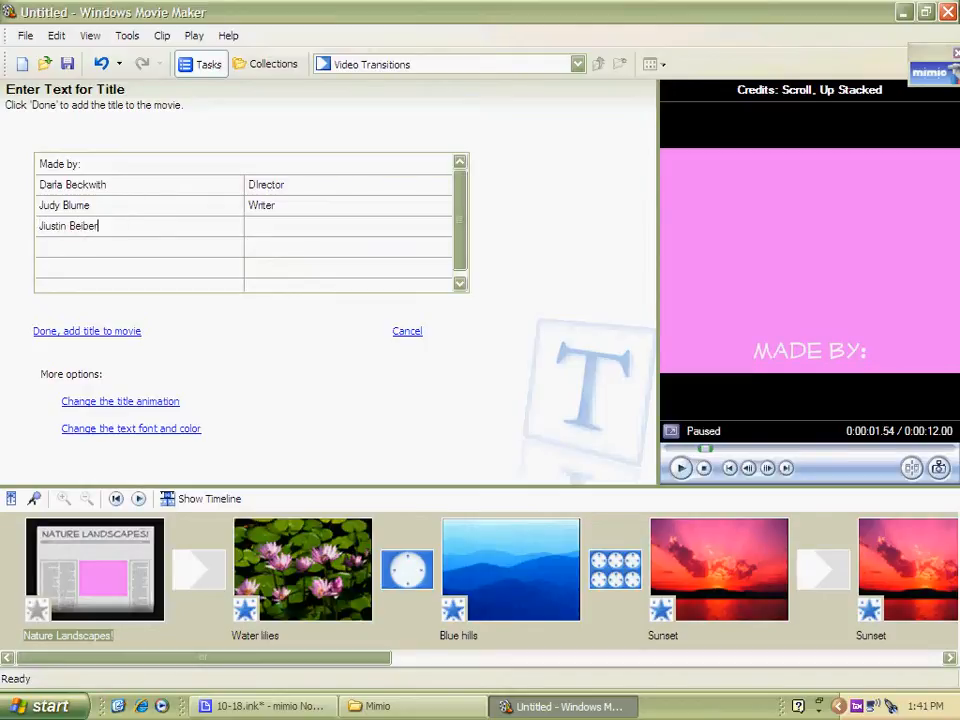
click(275, 228)
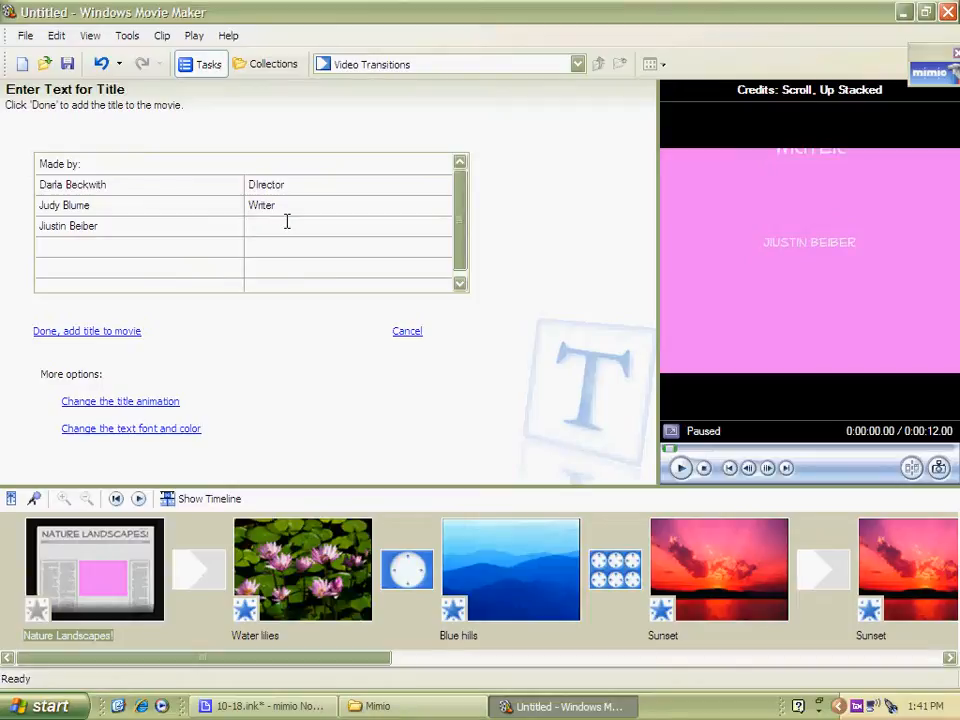
text(dan)
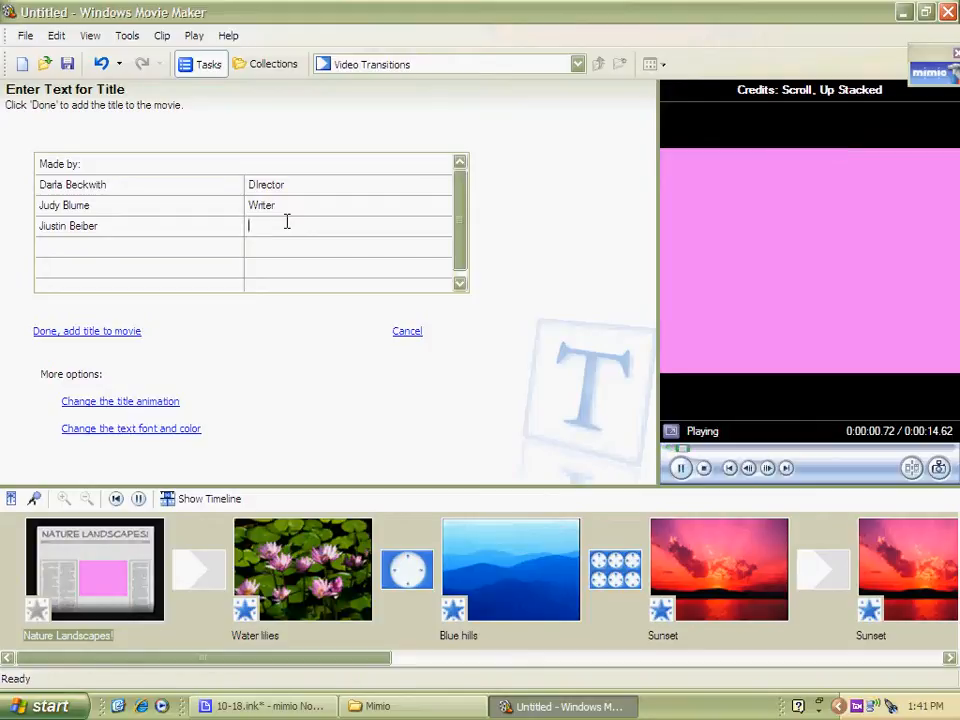
text(Artistic Director)
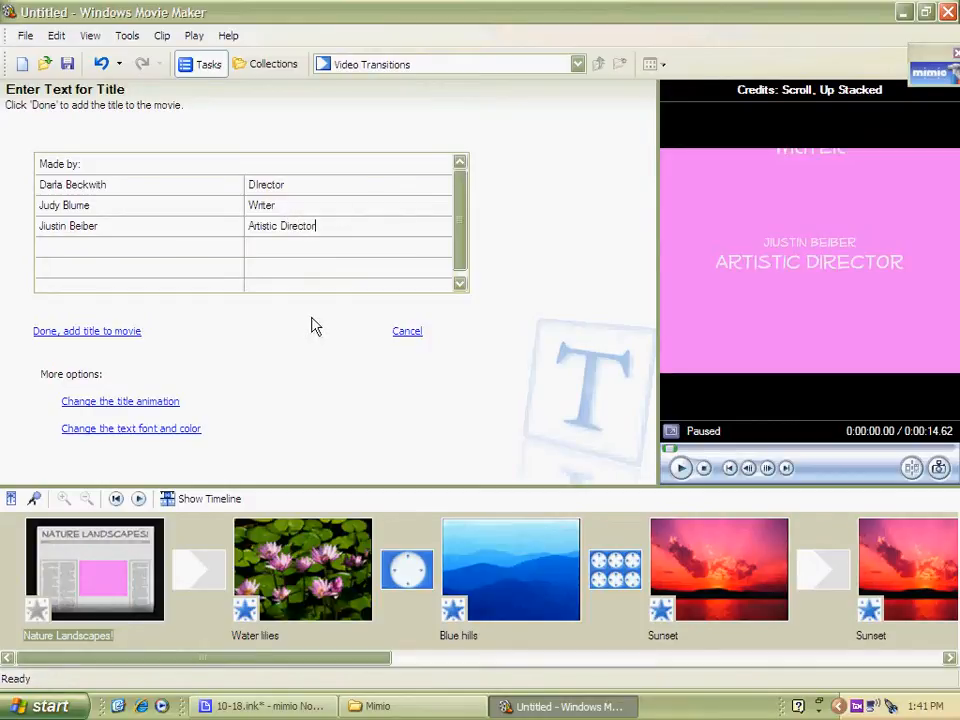
Review the credits' animation and font options, then add the credits to the end of the movie
click(118, 403)
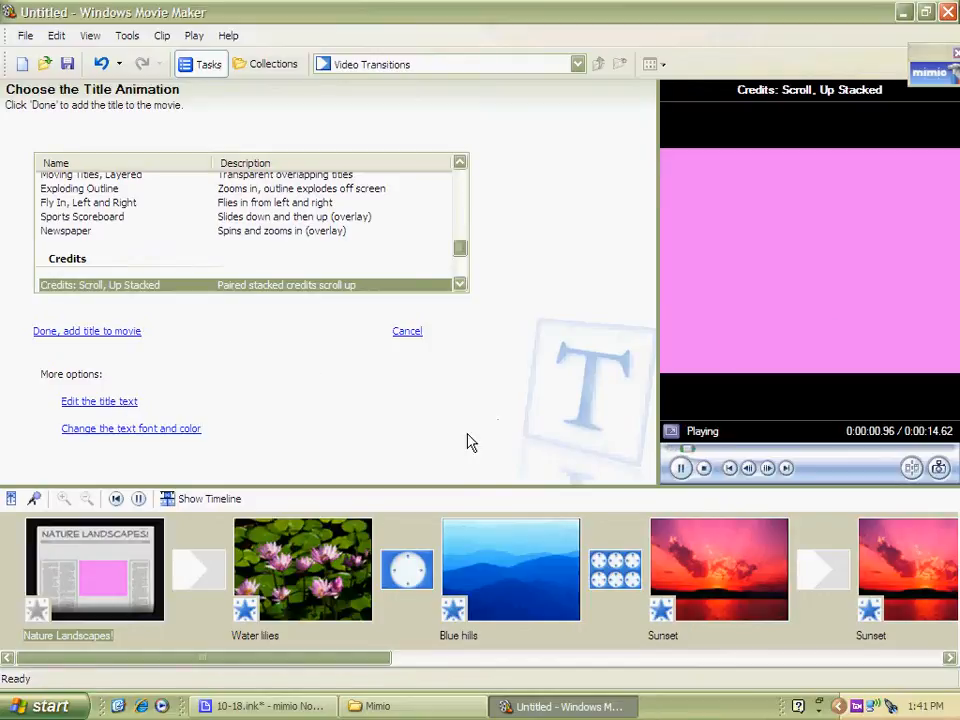
click(140, 430)
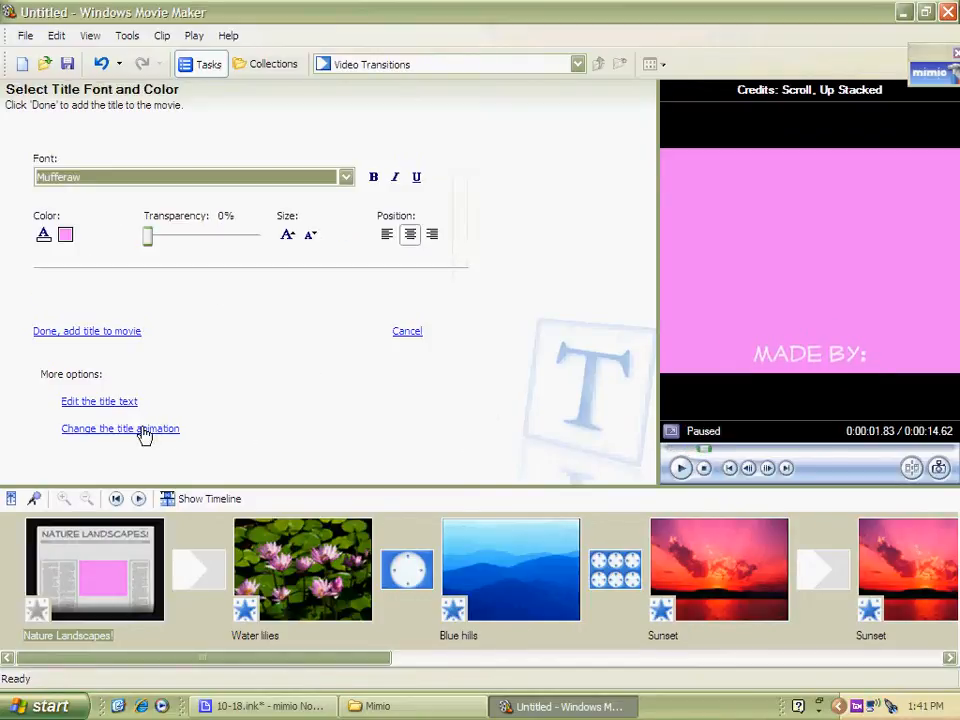
click(64, 331)
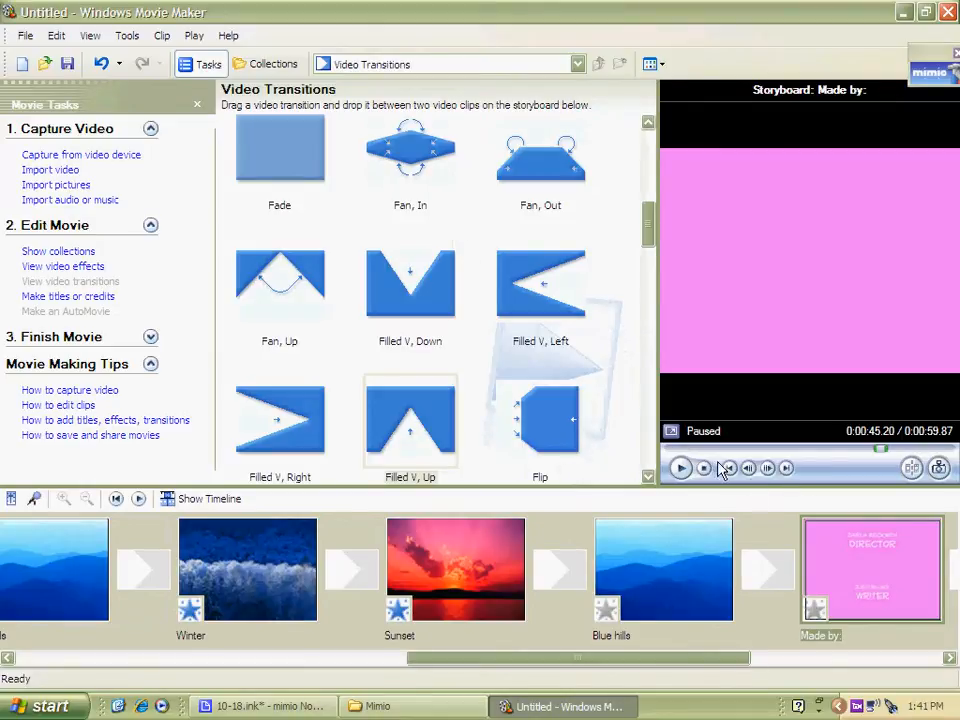
Reopen the end credits and swap the first row so "Director" comes before the name
click(680, 468)
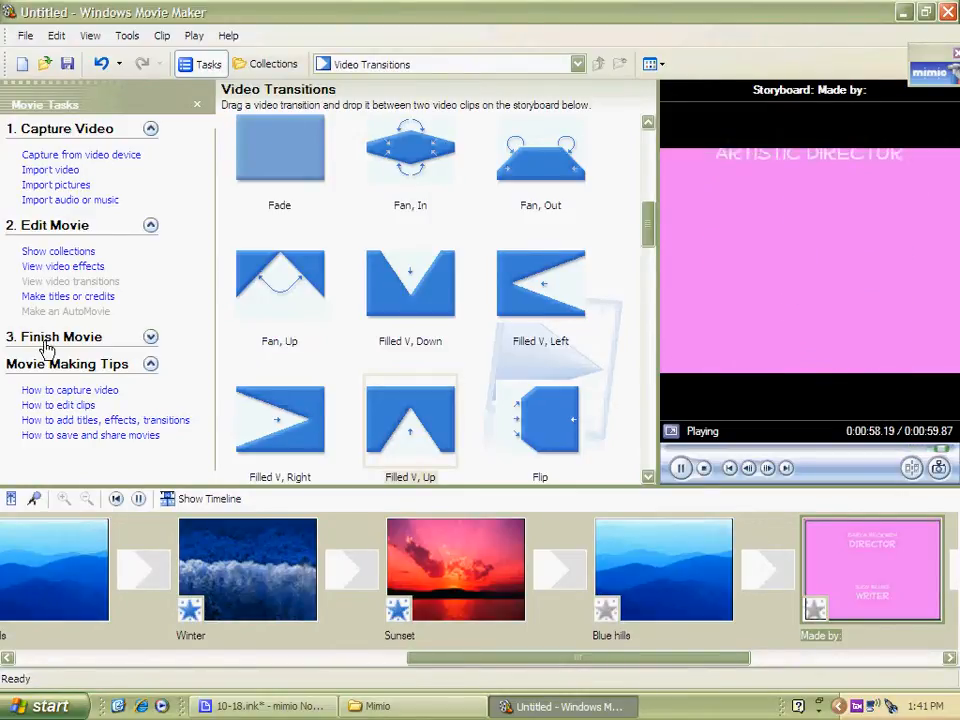
double_click(833, 580)
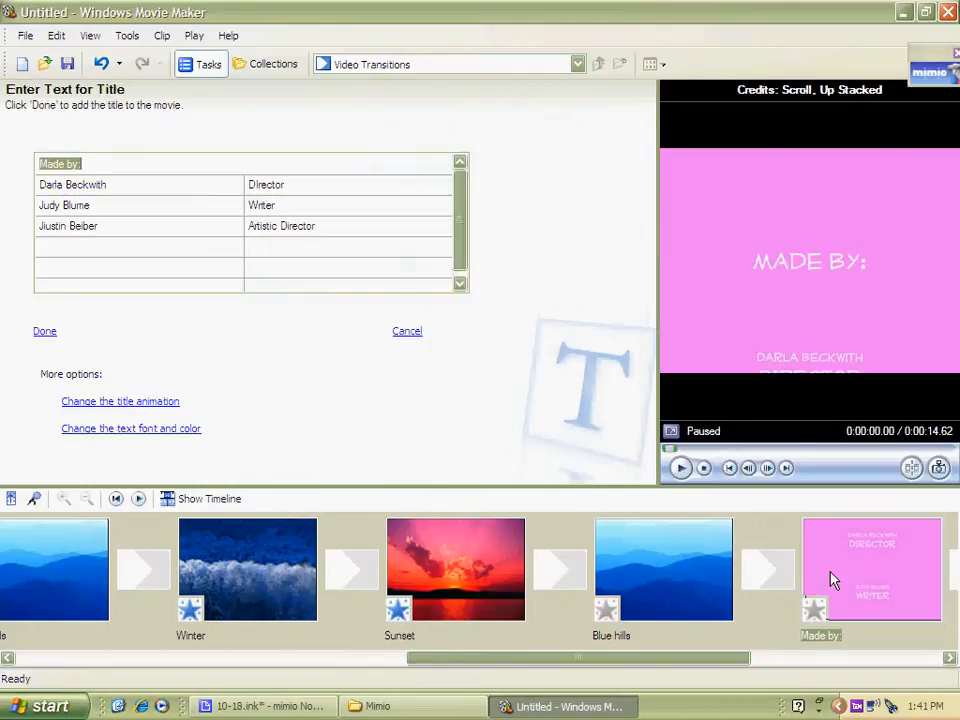
click(262, 185)
key(BackSpace)
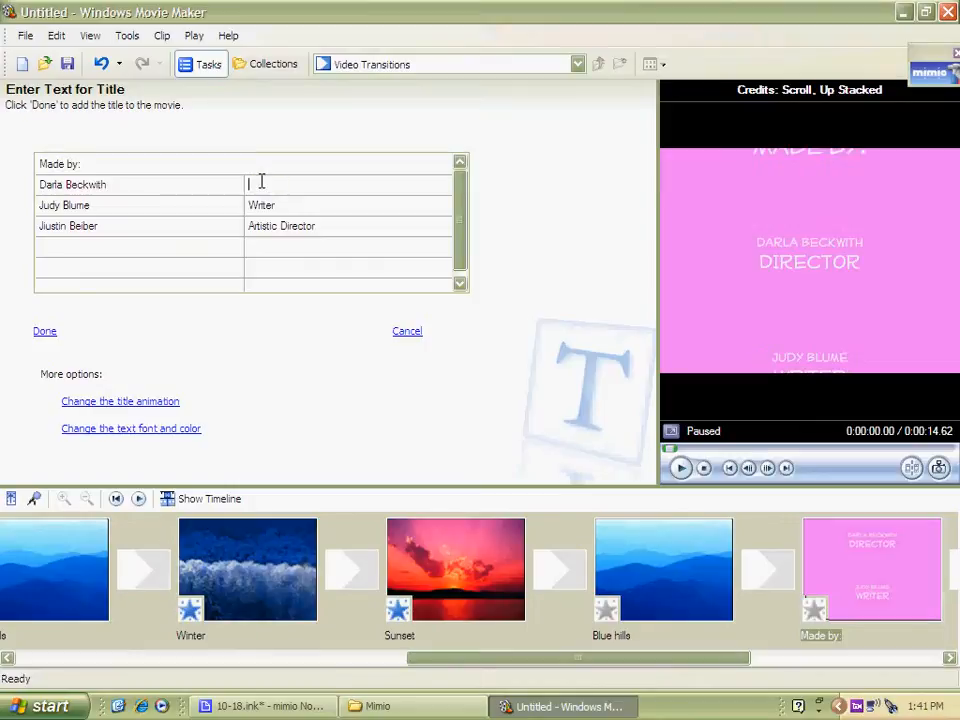
click(45, 180)
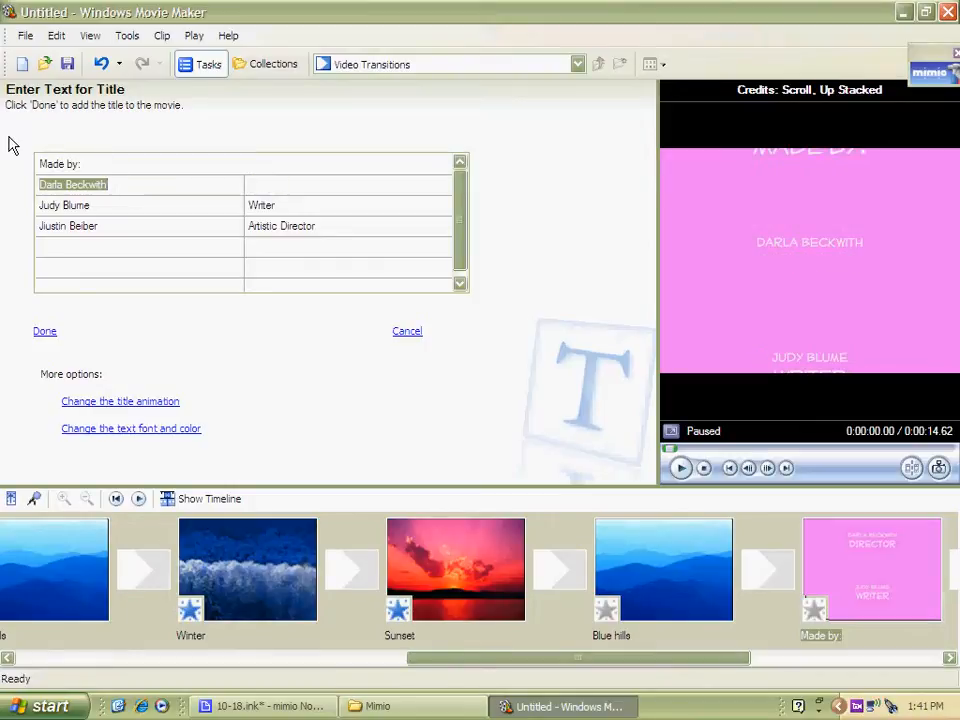
text(Director)
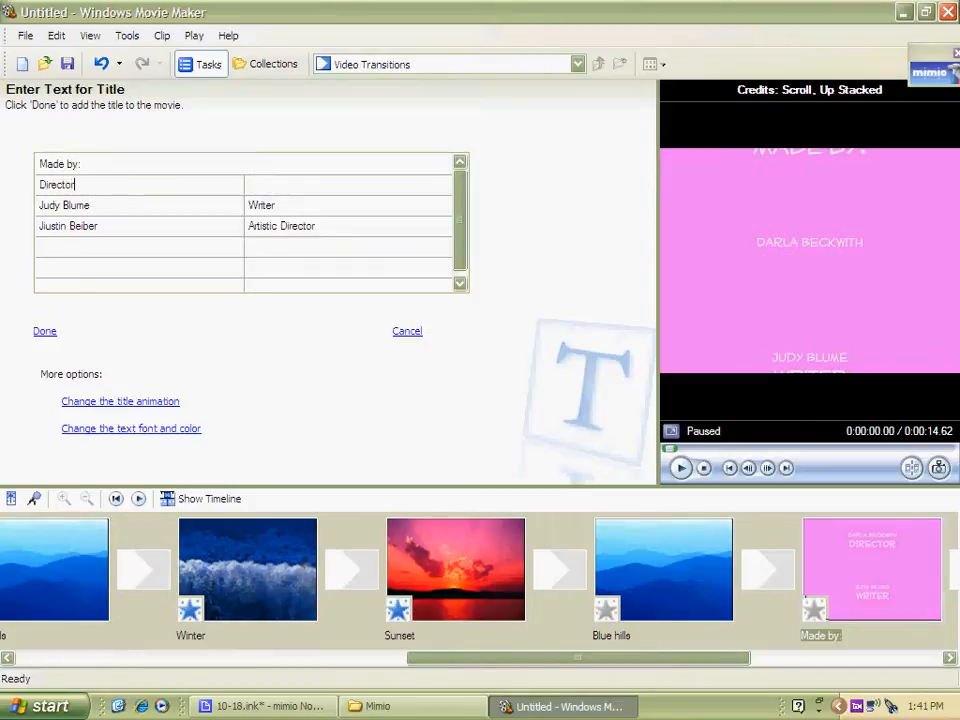
click(318, 183)
text(Darla Beckwith)
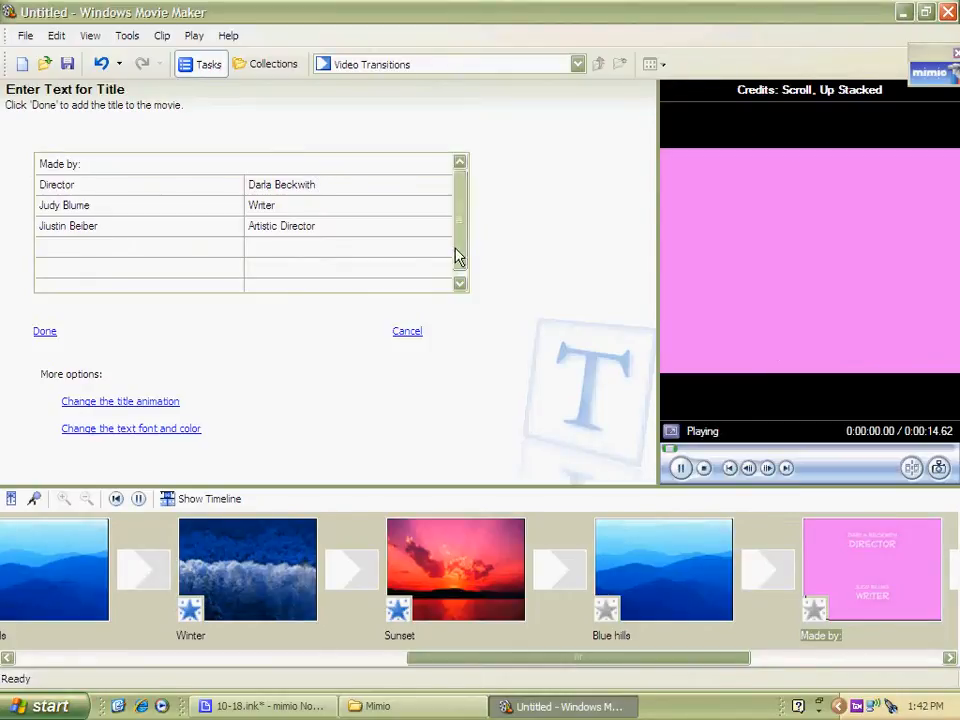
click(50, 332)
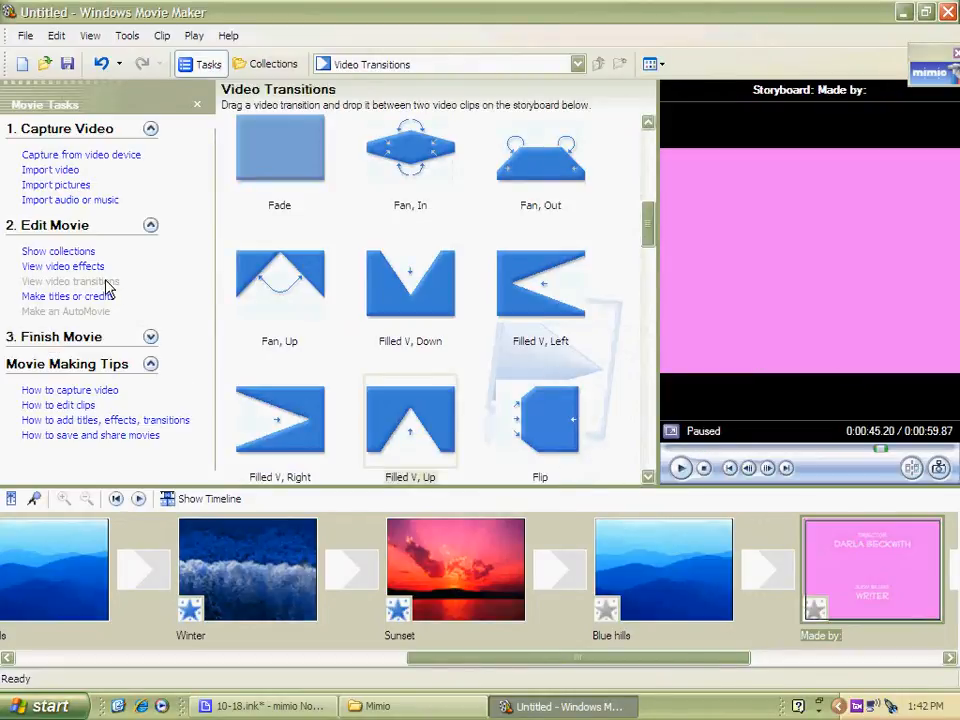
Start saving the movie to the computer and name the file "Nature Landscapes by" plus the author's first name
click(90, 338)
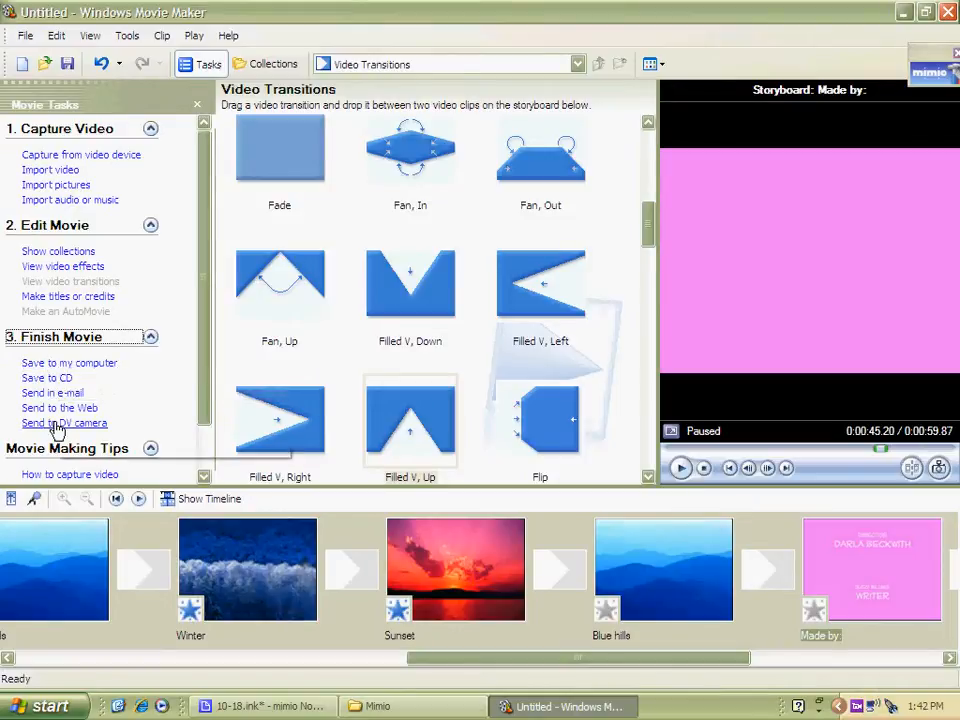
click(62, 366)
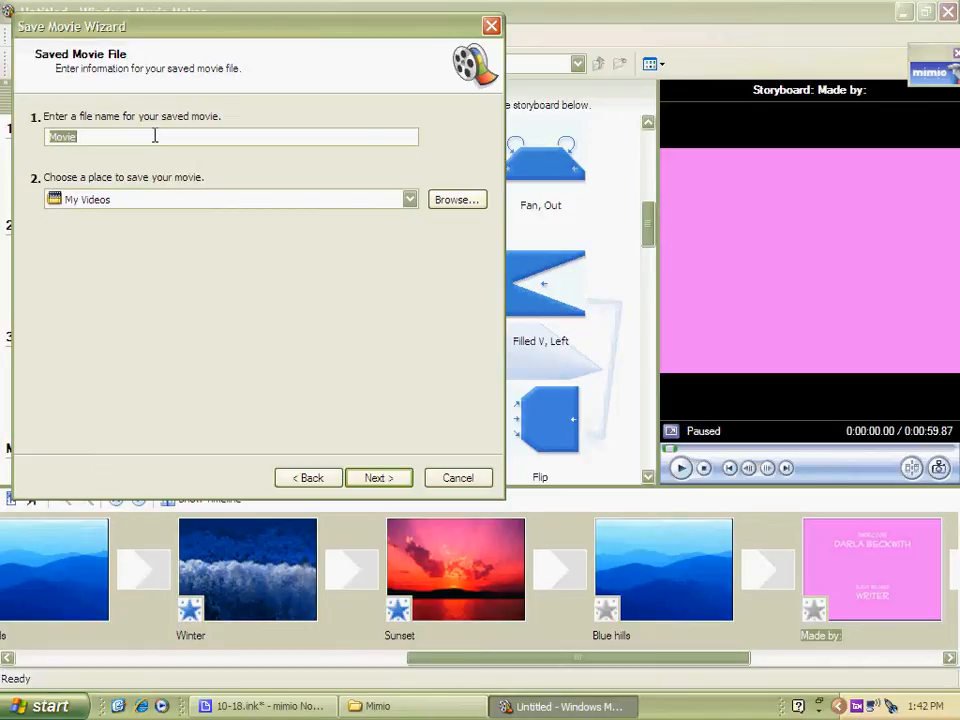
text(Nature L)
key(Caps_Lock)
text(ND)
key(BackSpace)
key(BackSpace)
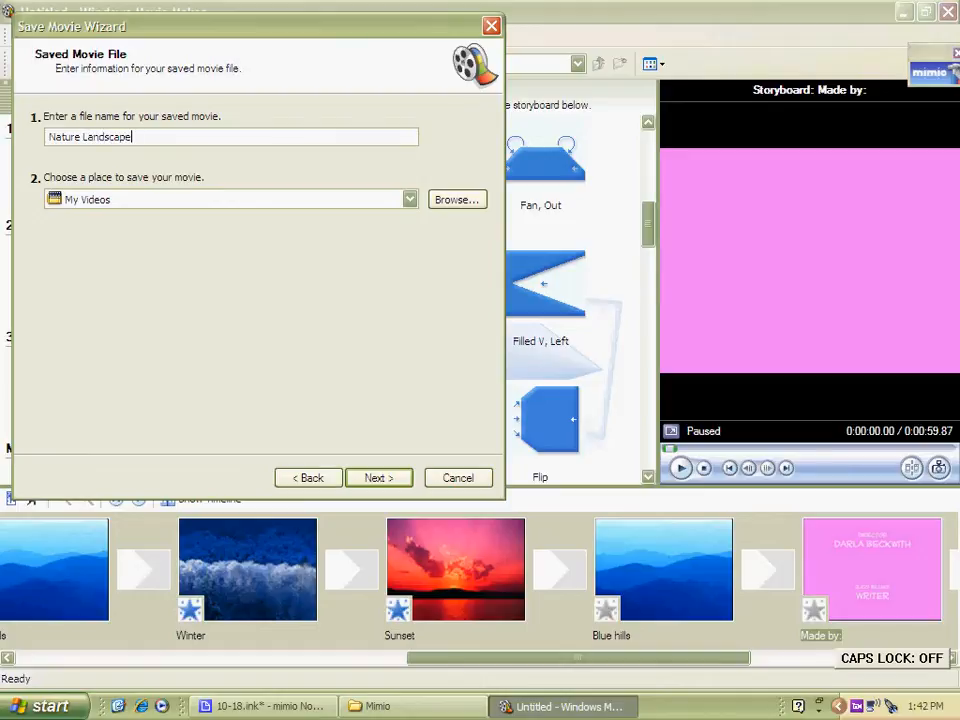
text(andscapes by Darla)
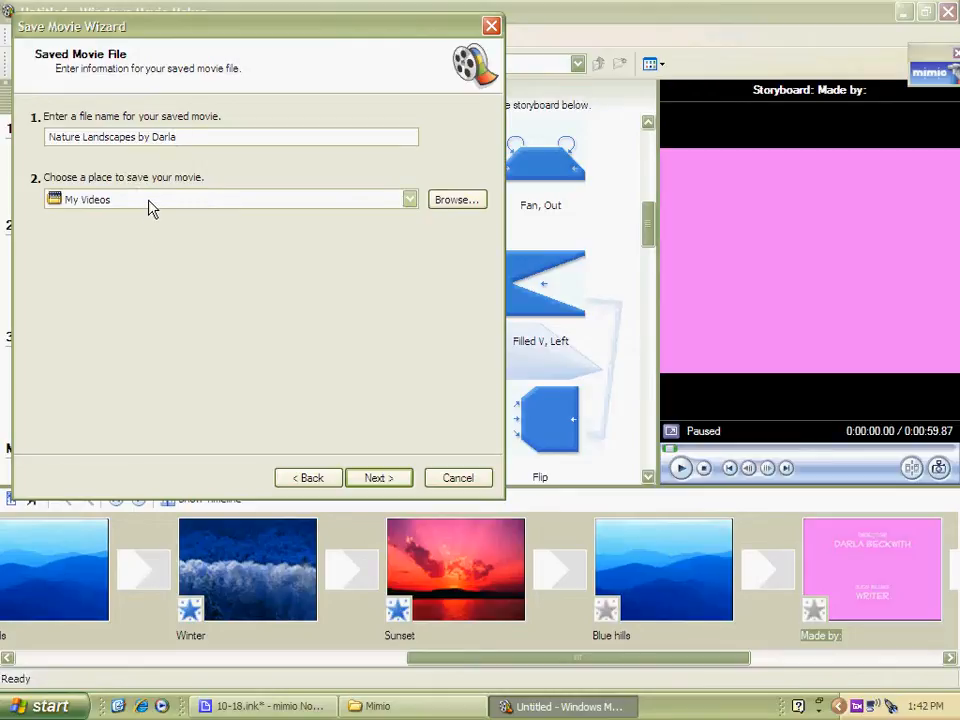
click(149, 207)
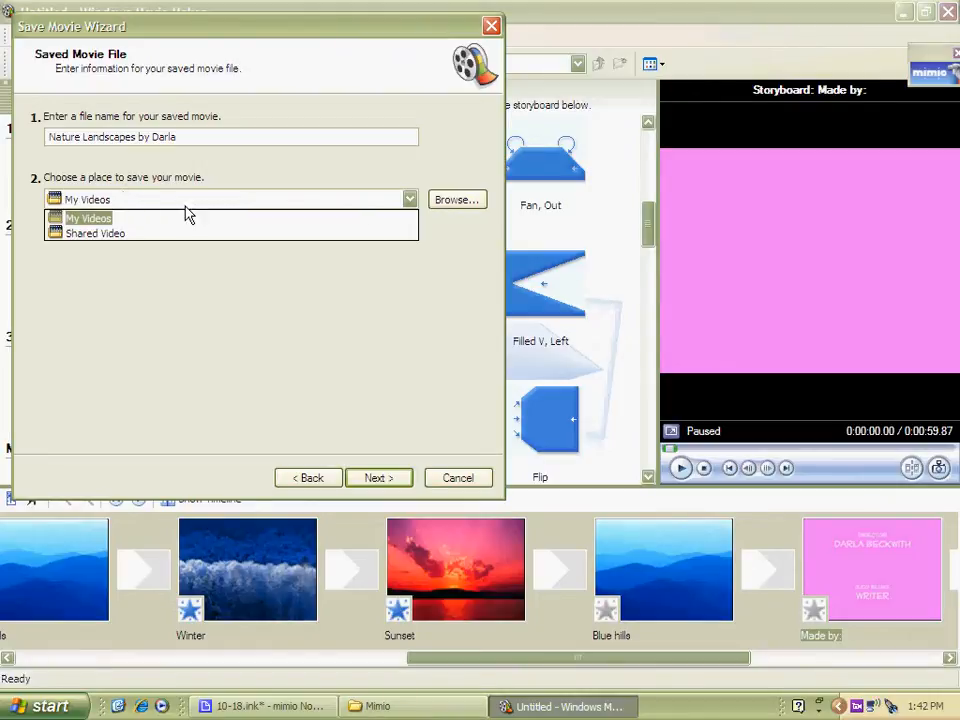
click(463, 199)
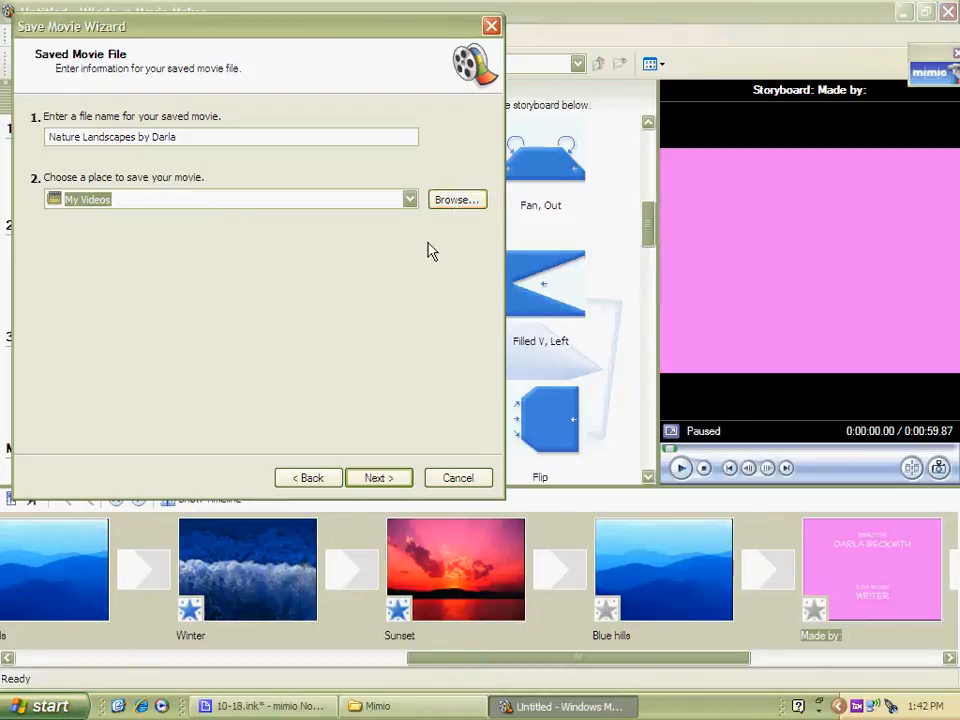
click(452, 203)
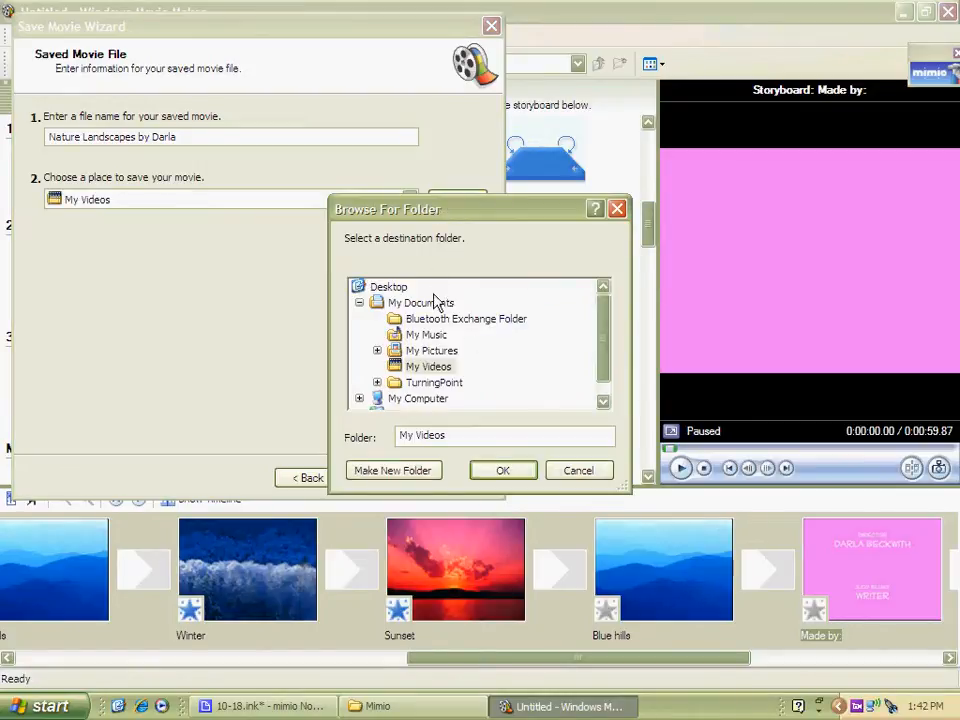
click(578, 471)
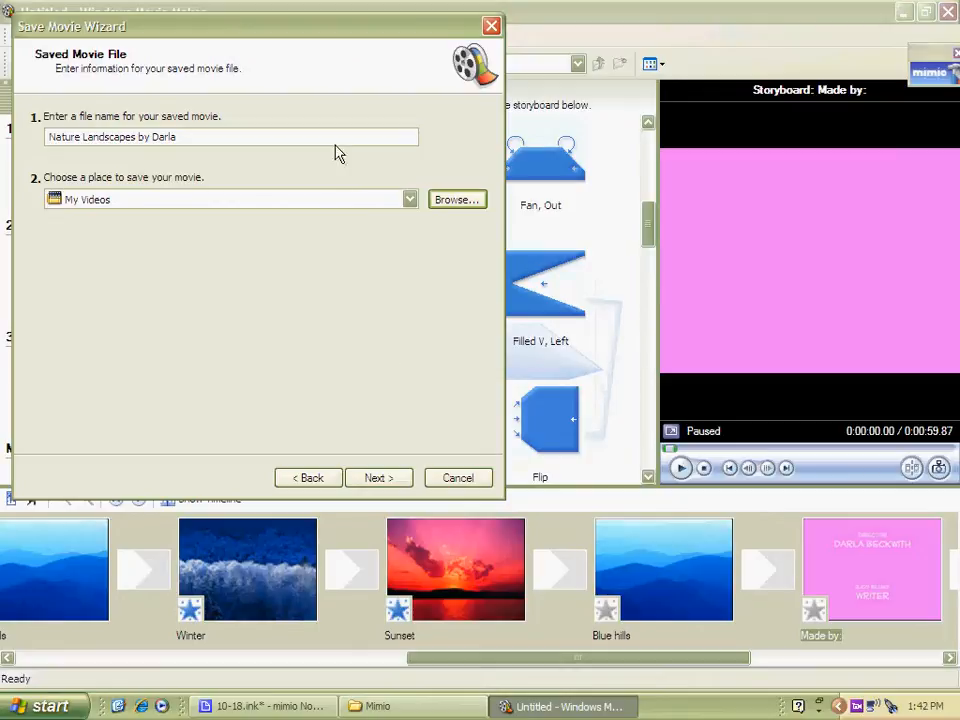
click(375, 479)
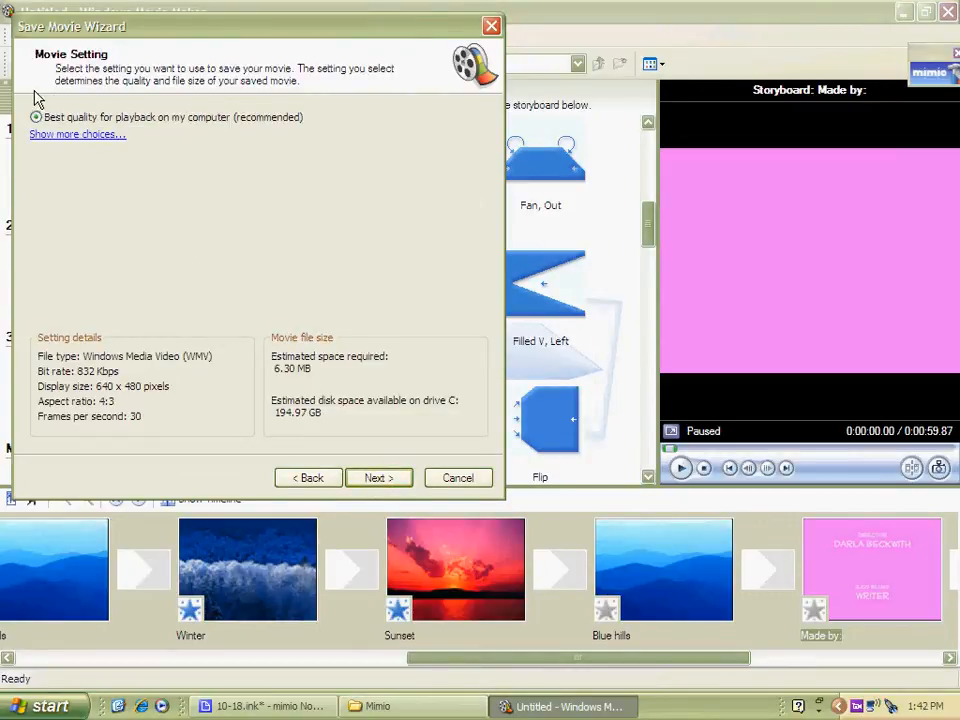
click(45, 135)
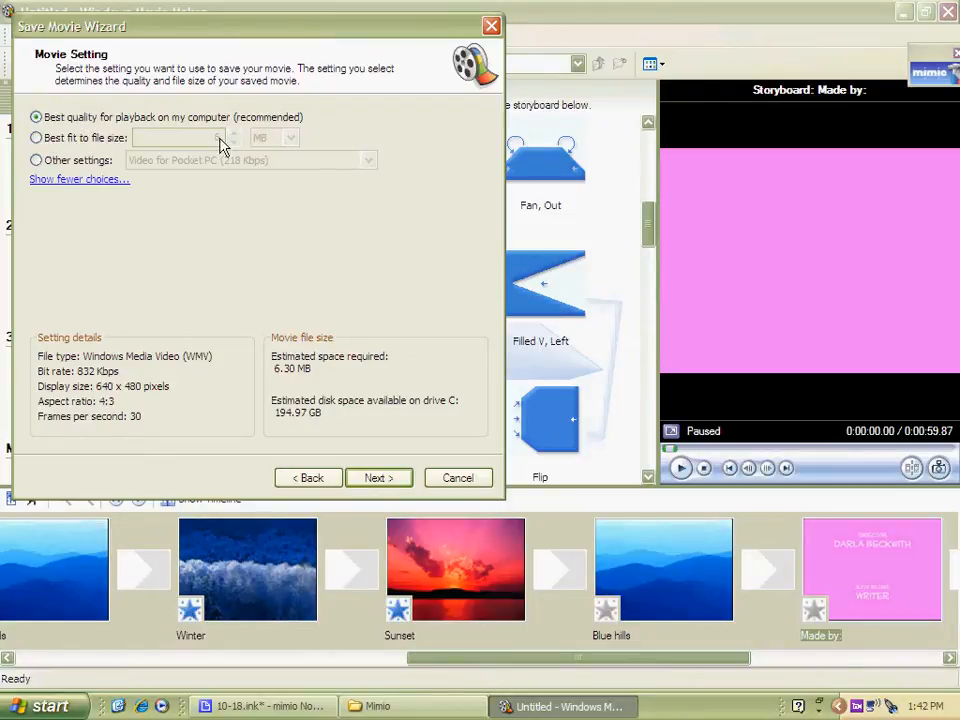
click(38, 138)
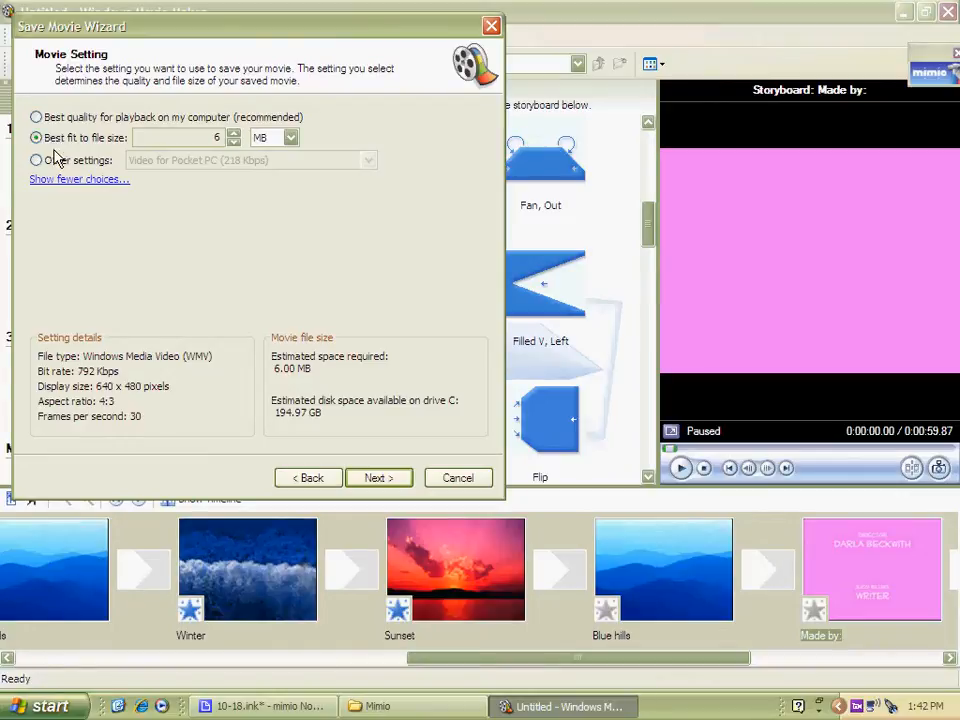
click(96, 160)
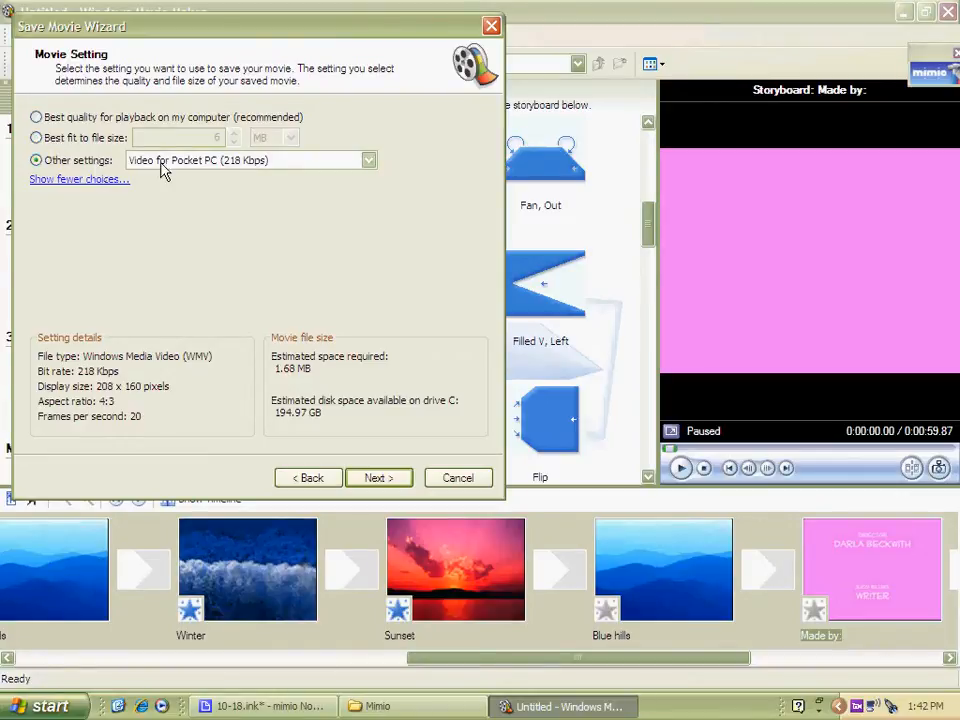
click(203, 162)
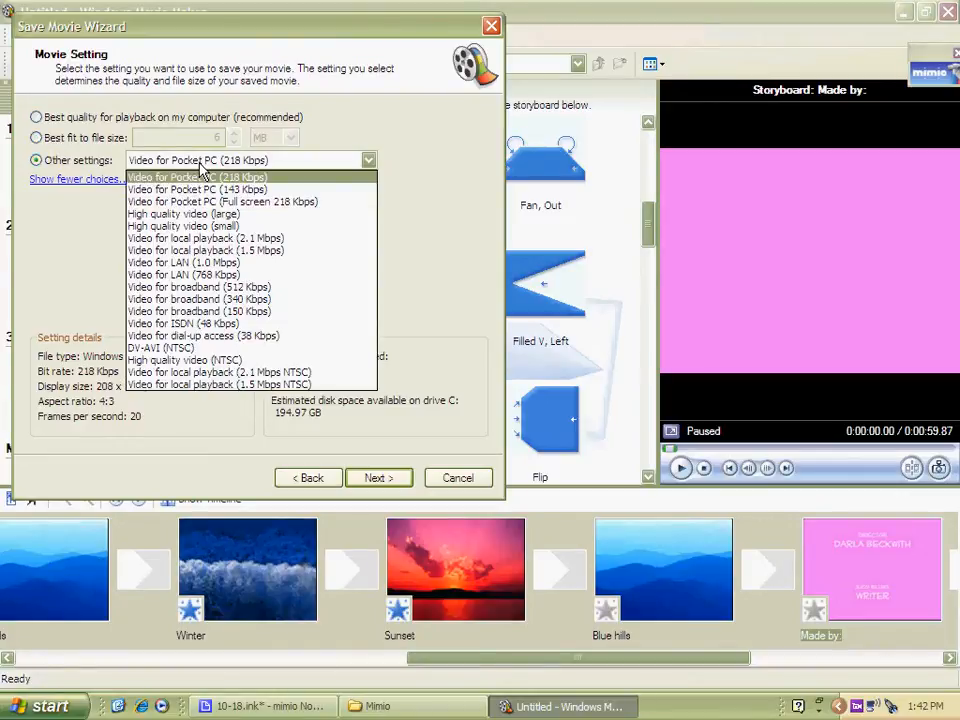
click(198, 228)
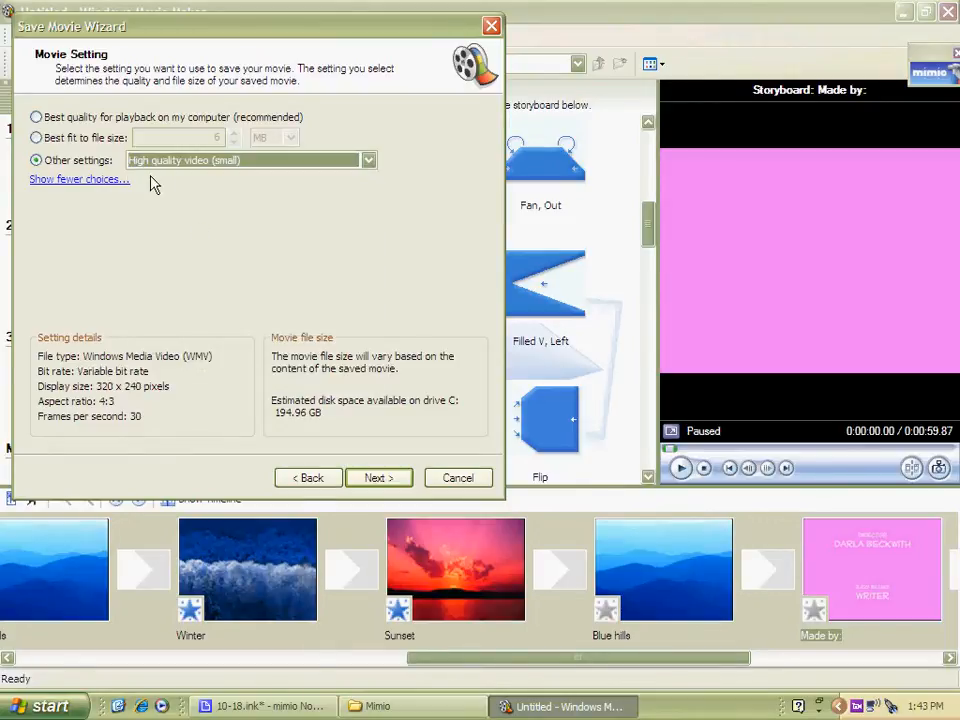
click(386, 482)
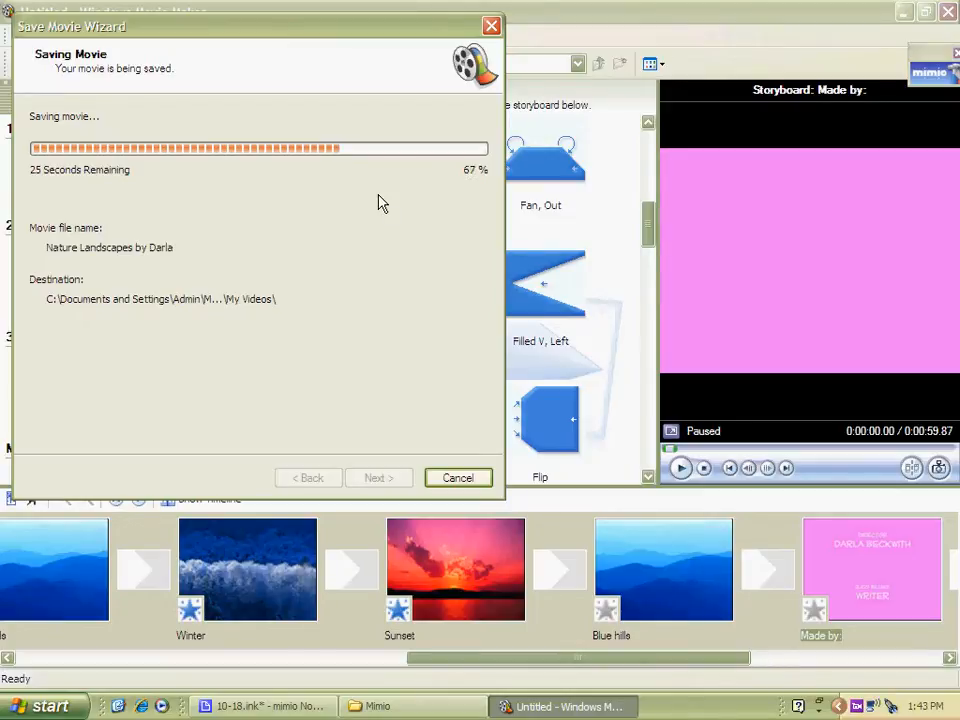
click(475, 477)
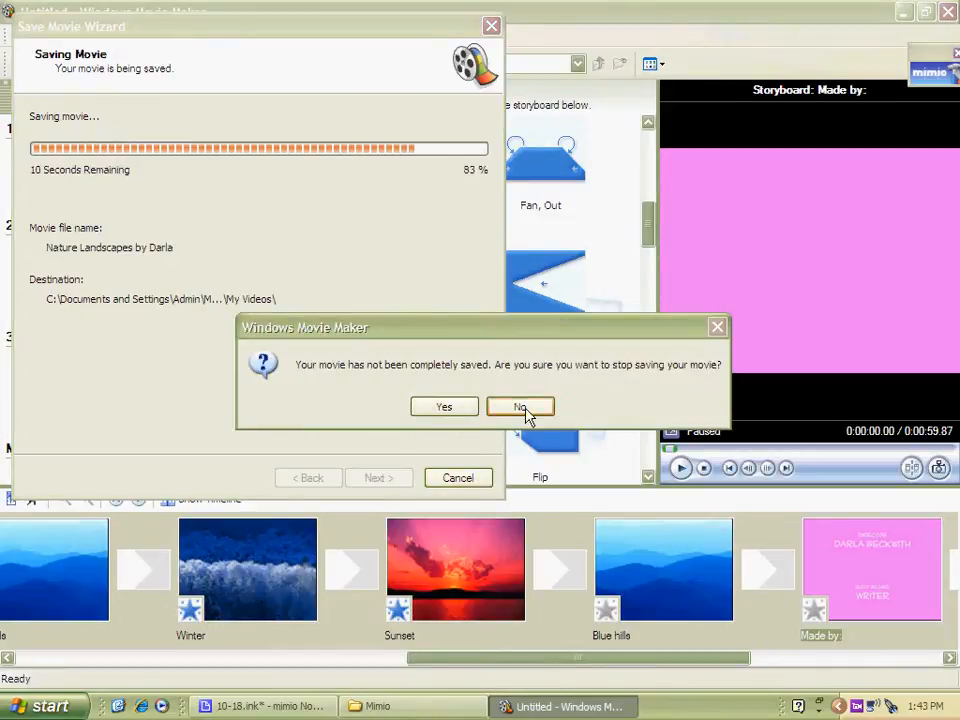
click(444, 407)
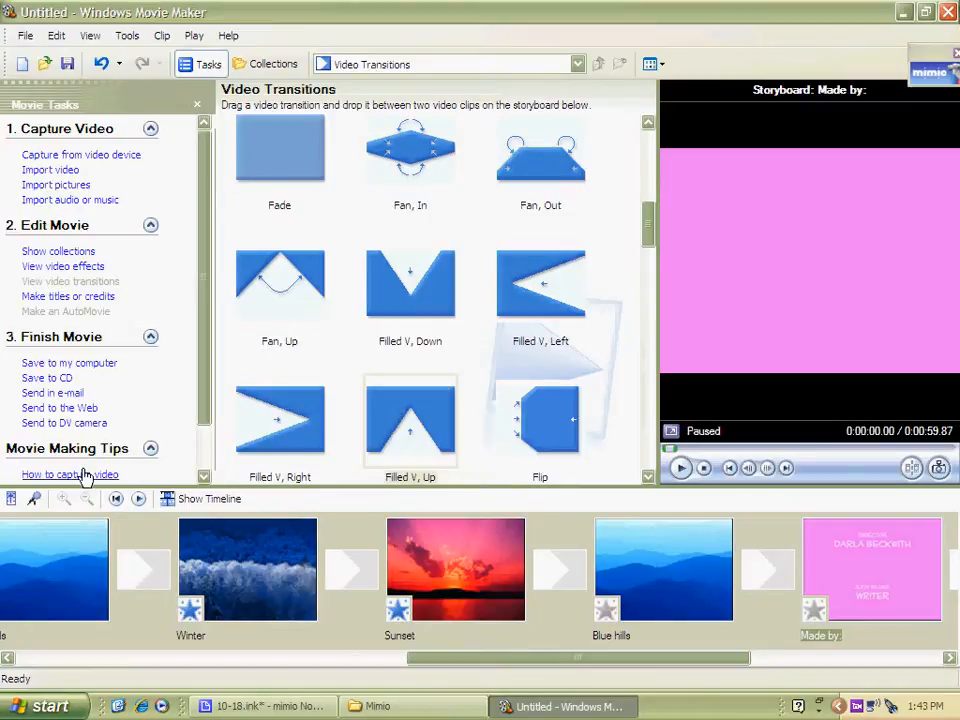
Record a narration over the timeline and save it as "landscapes" in the Narration folder
click(35, 500)
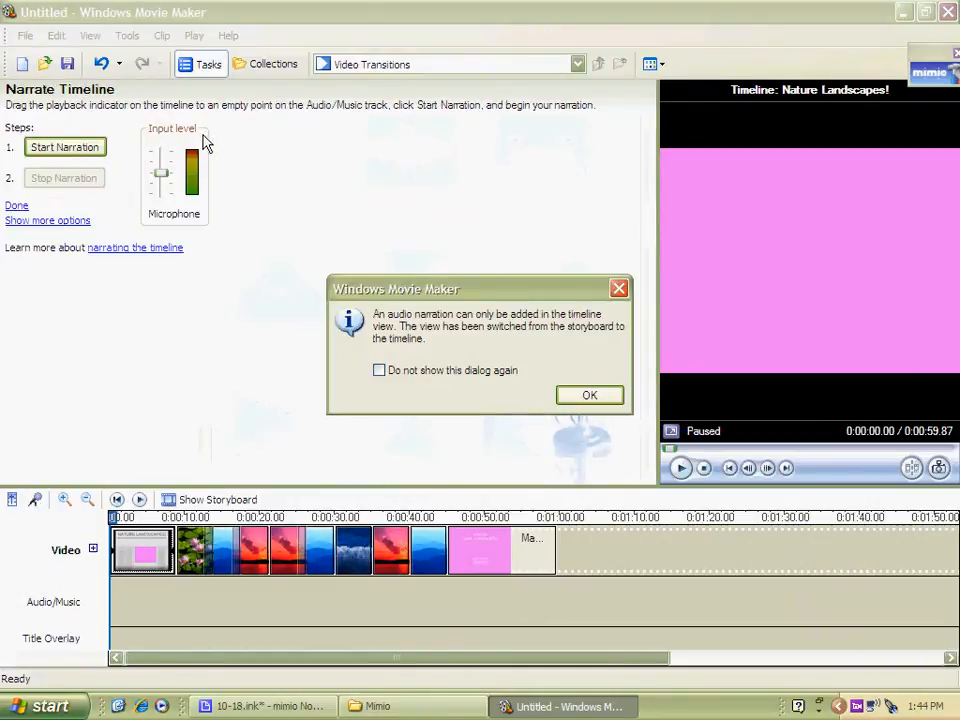
click(587, 397)
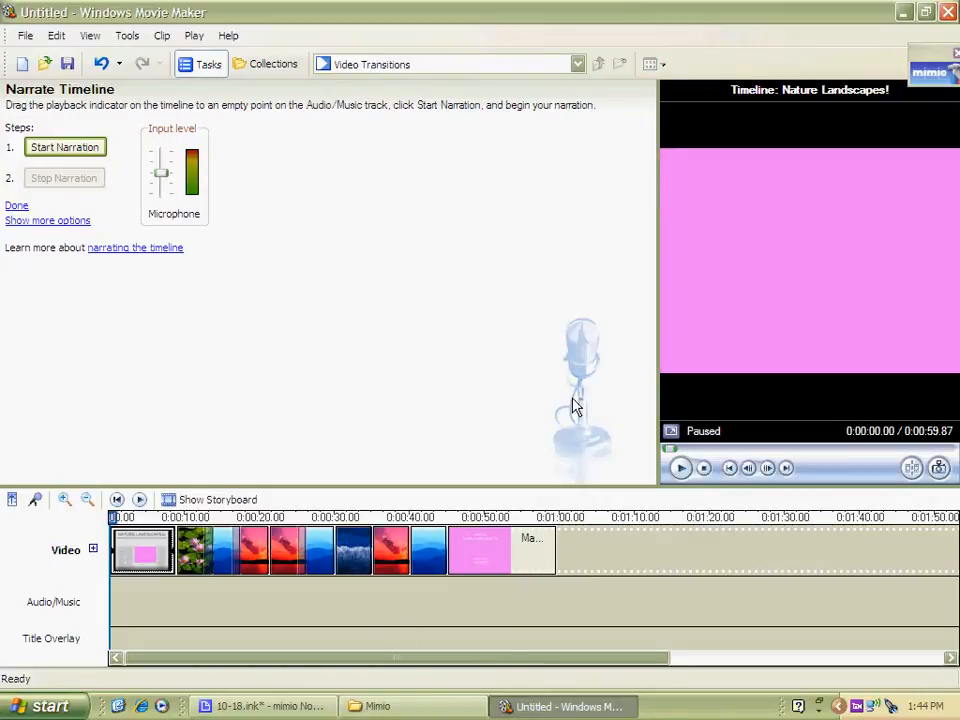
click(64, 153)
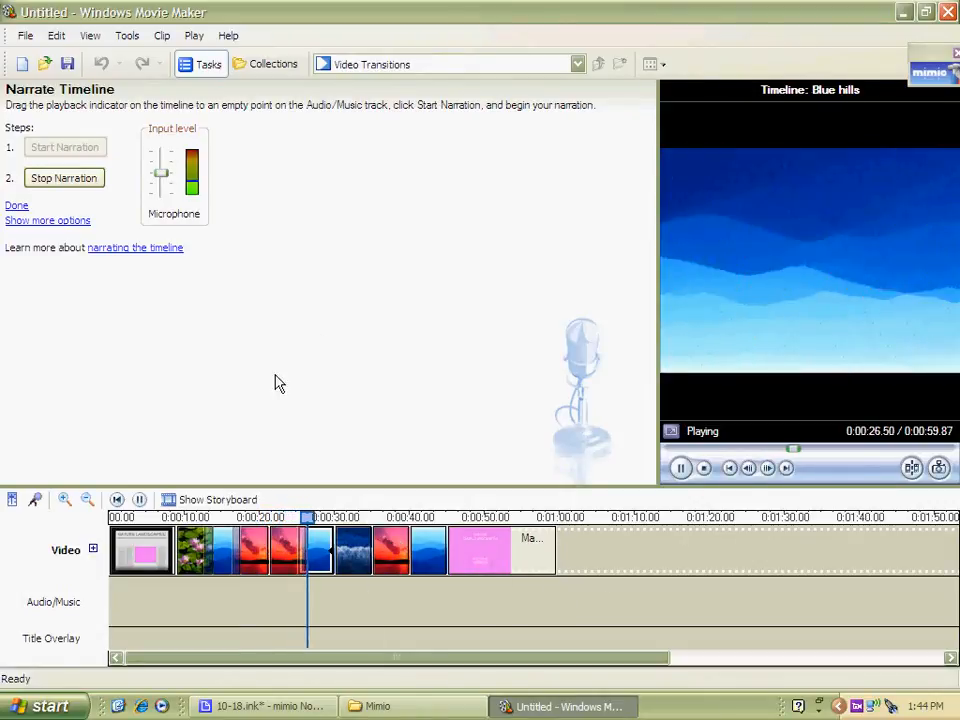
click(78, 184)
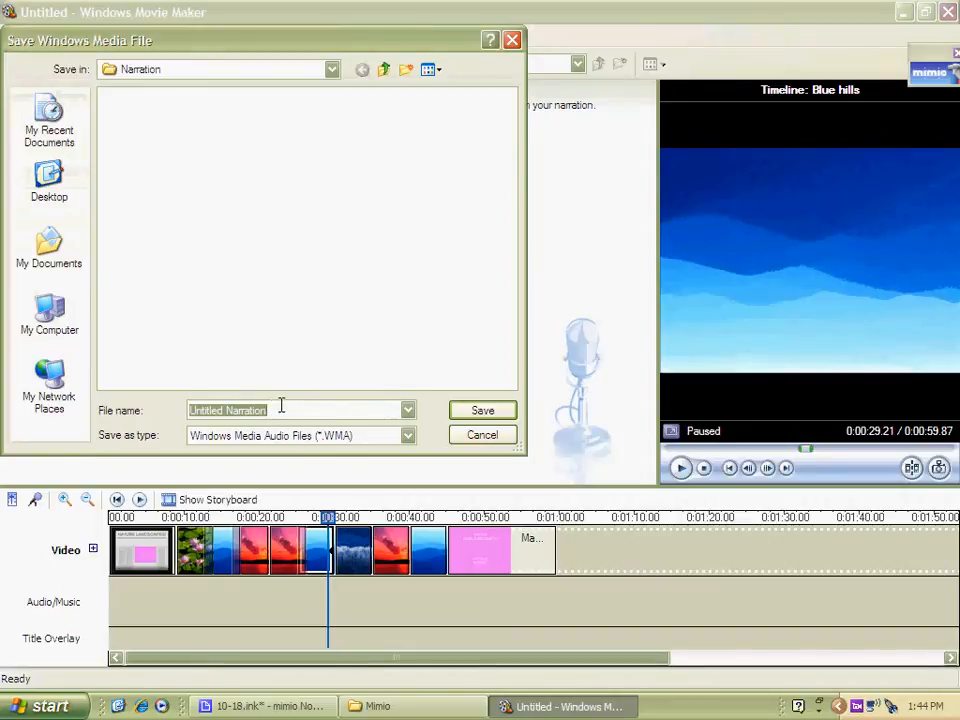
key(BackSpace)
text(landscapes)
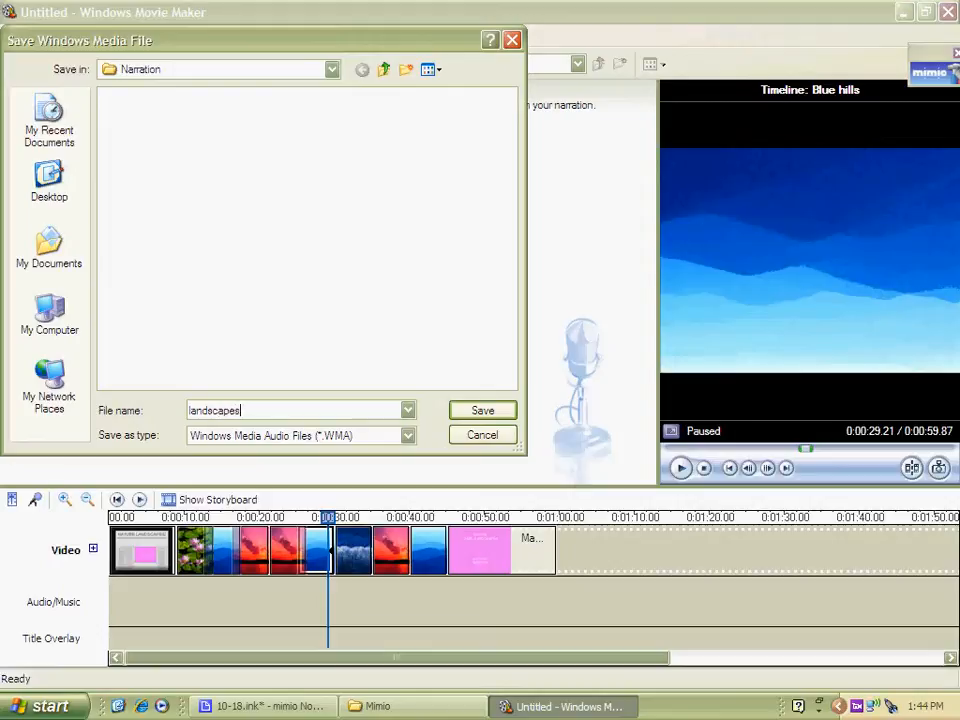
click(331, 70)
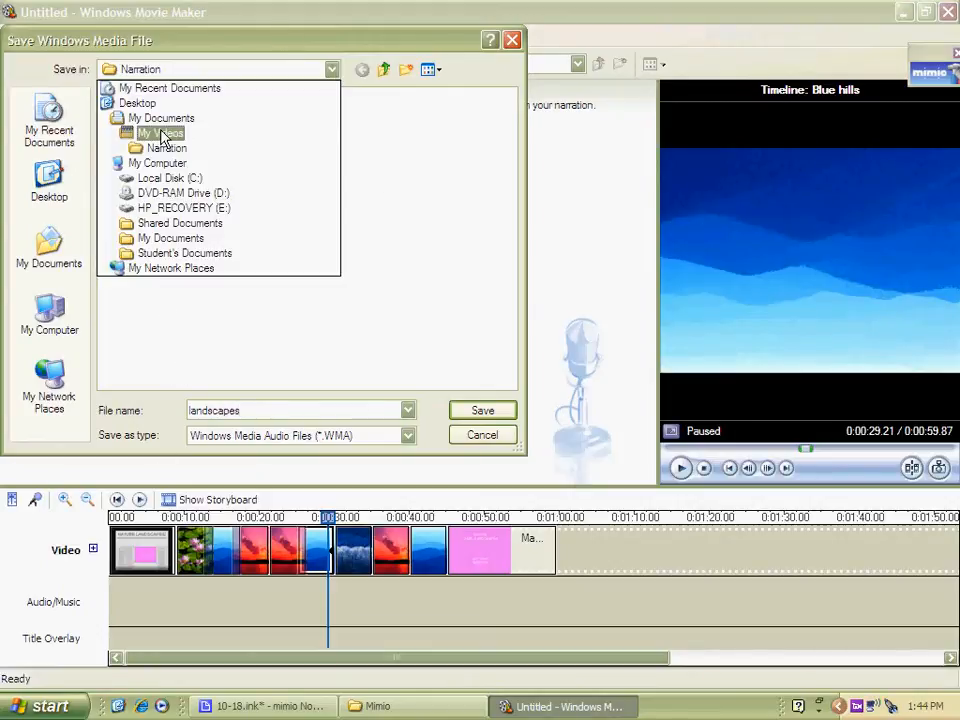
click(165, 148)
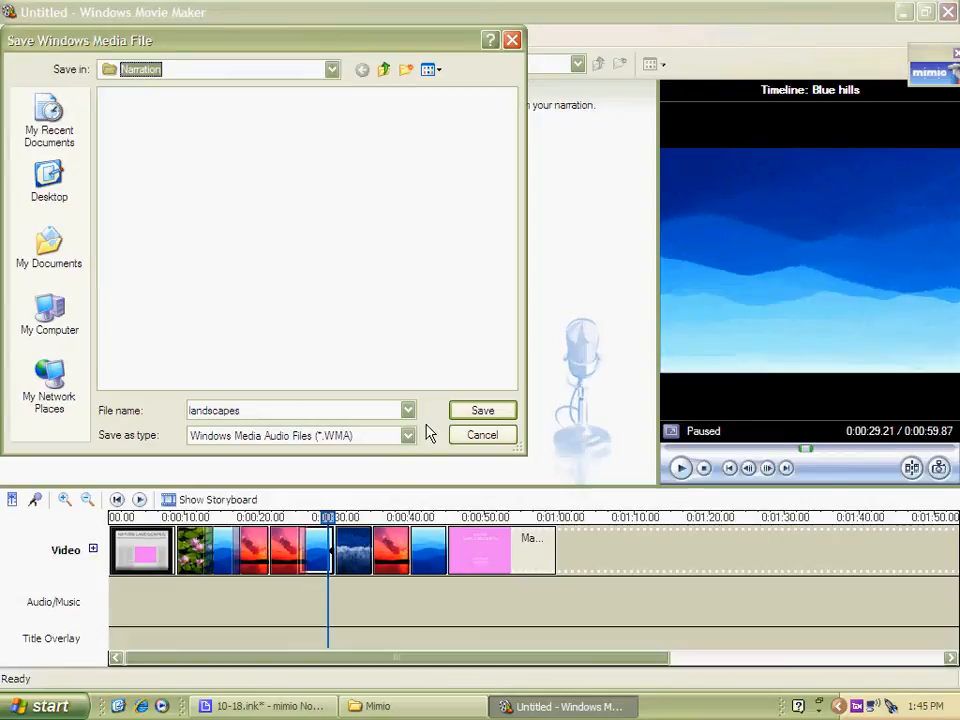
click(466, 416)
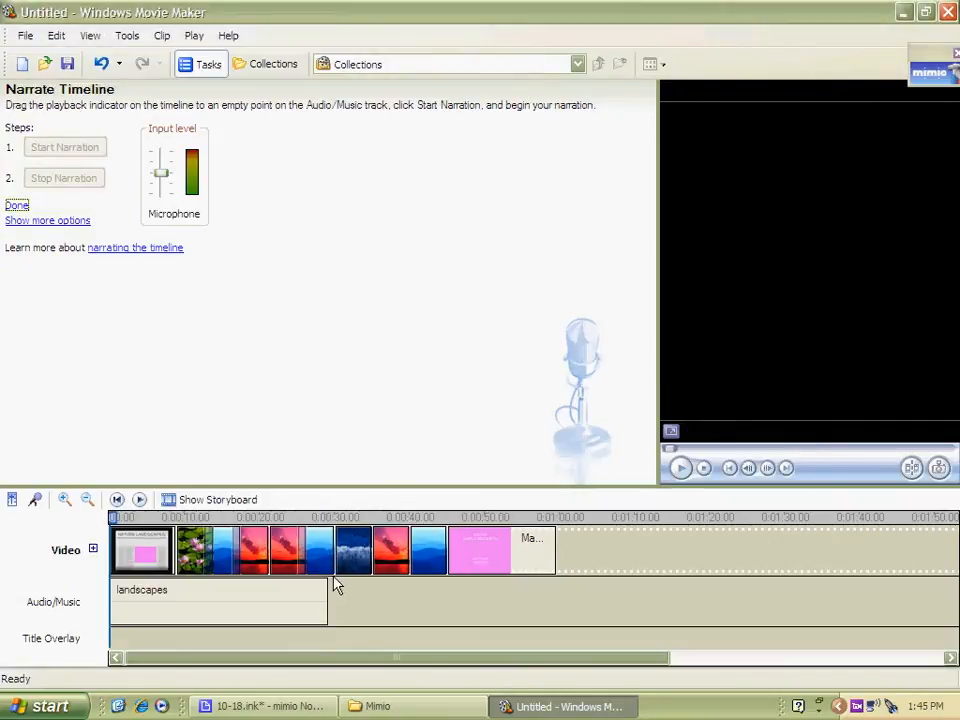
Play back the movie with the narration clip on the timeline
click(311, 600)
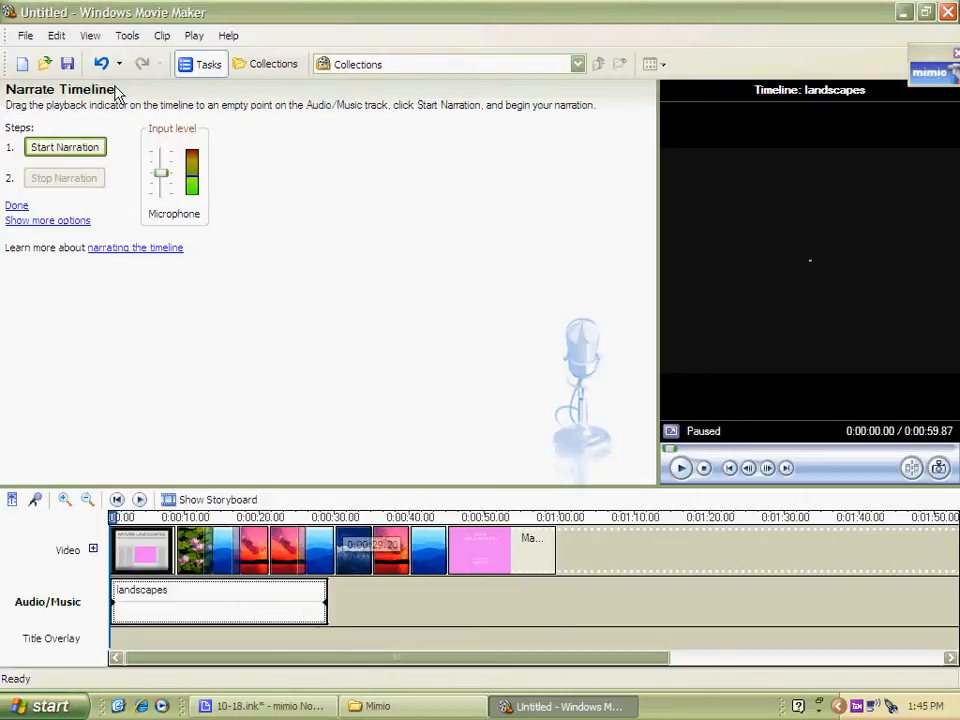
click(24, 35)
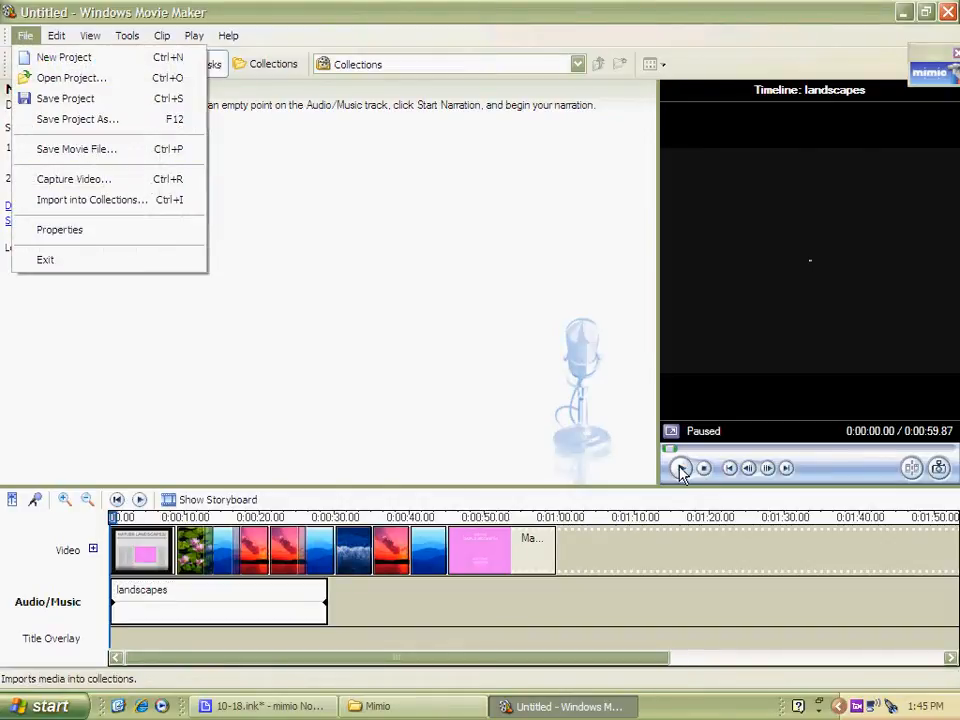
click(12, 500)
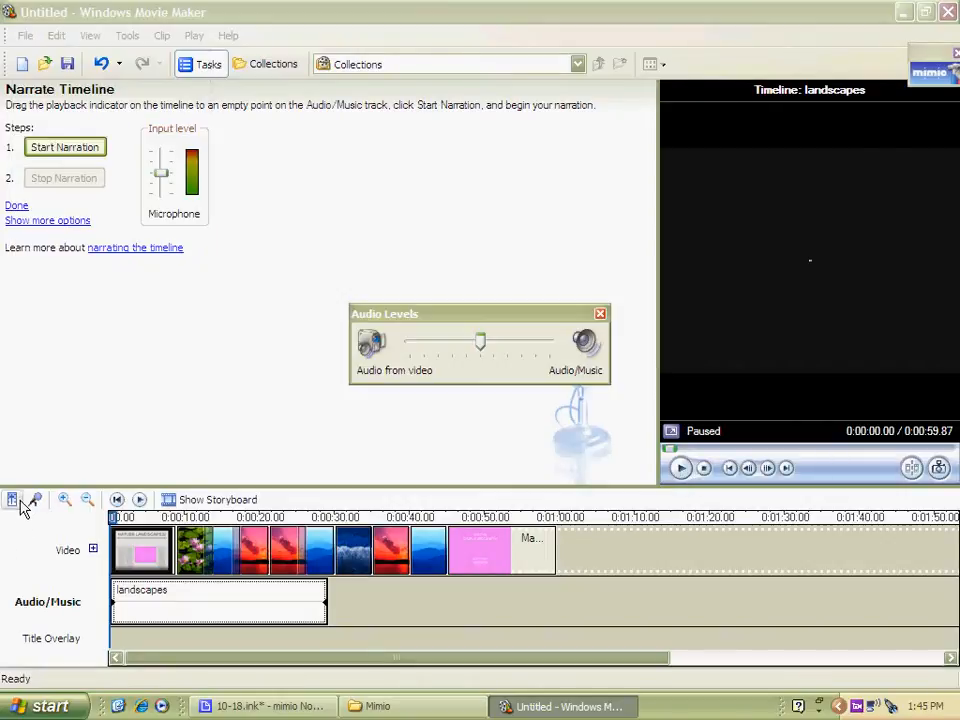
click(600, 314)
click(680, 467)
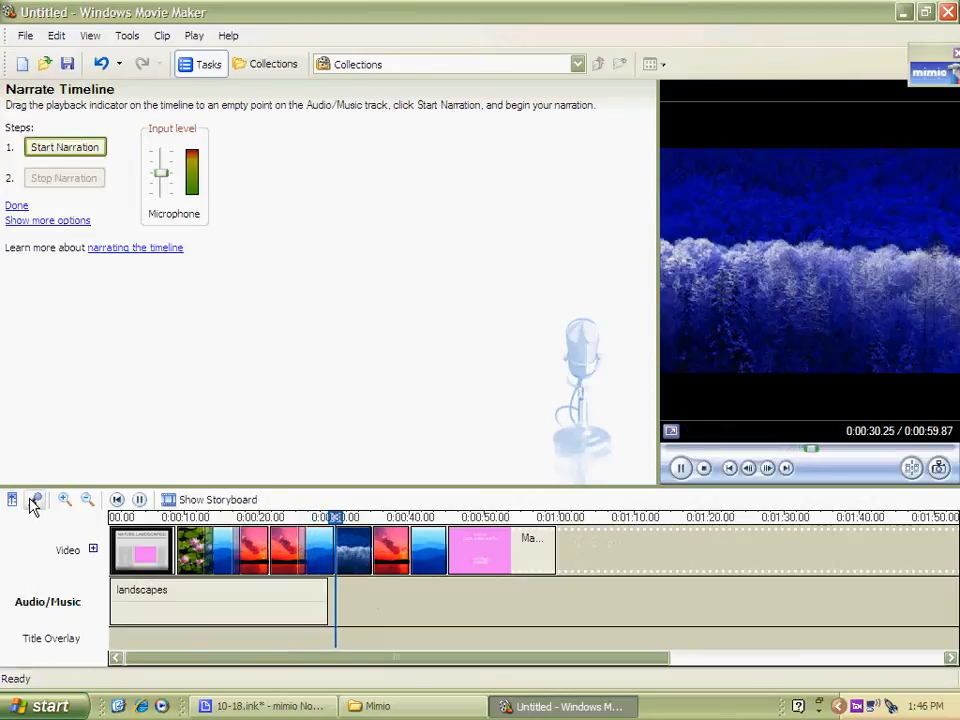
Save the movie to My Videos as "landscapes" with the recommended best-quality setting and play it when finished
click(210, 502)
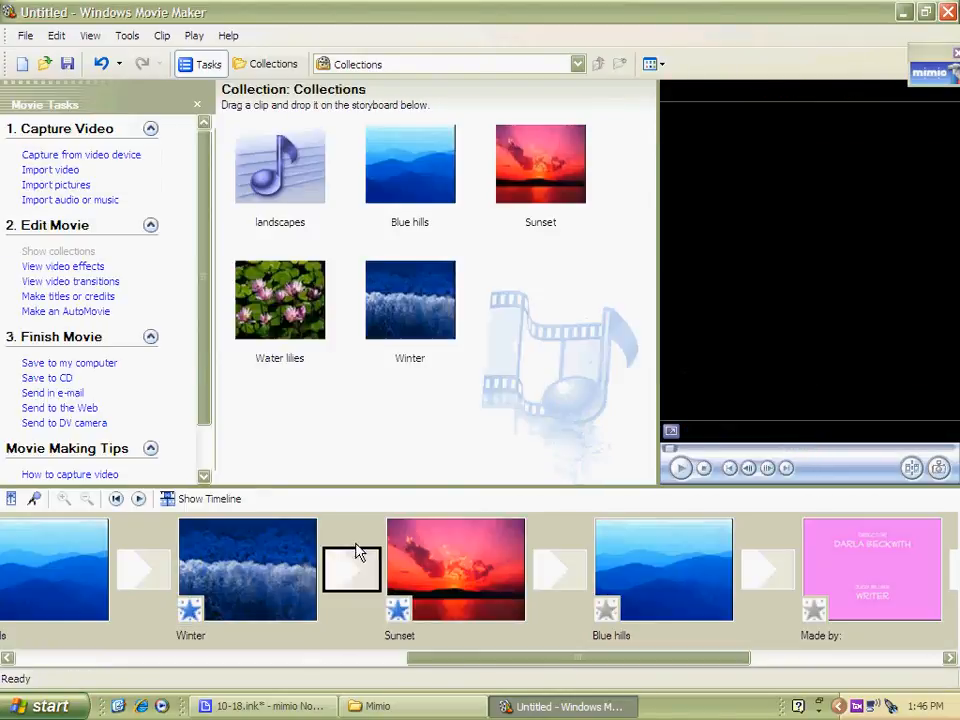
click(70, 363)
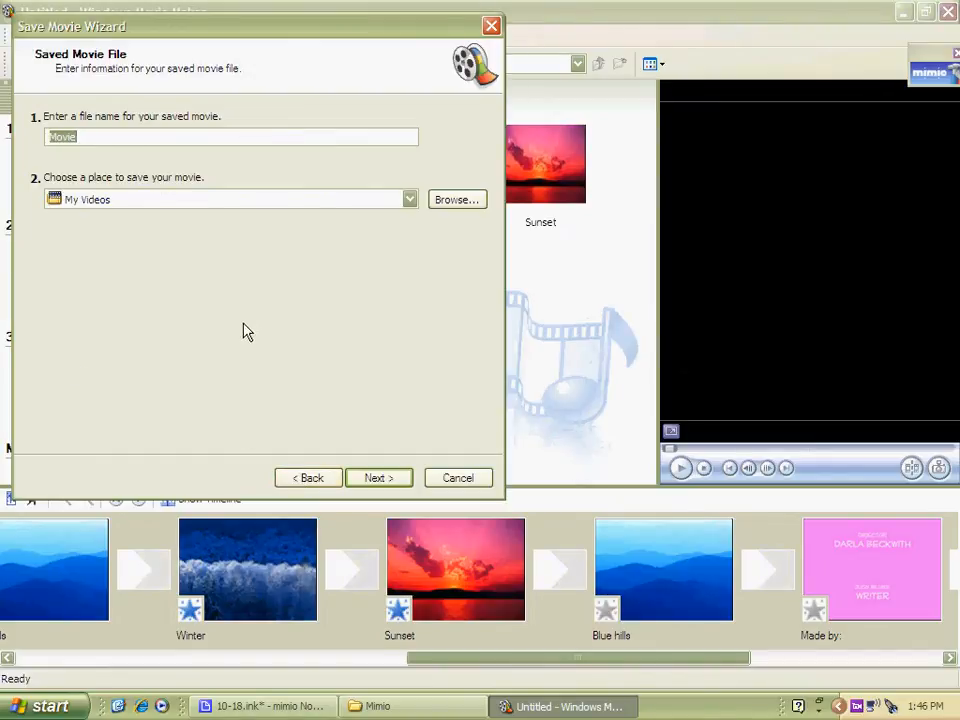
text(landscapes)
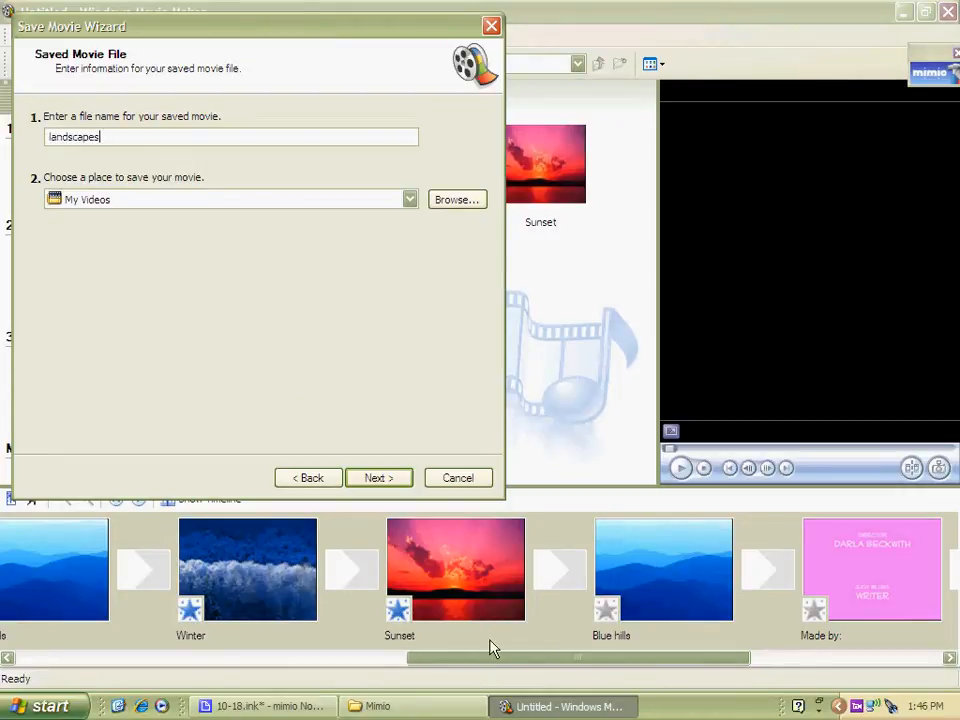
click(392, 479)
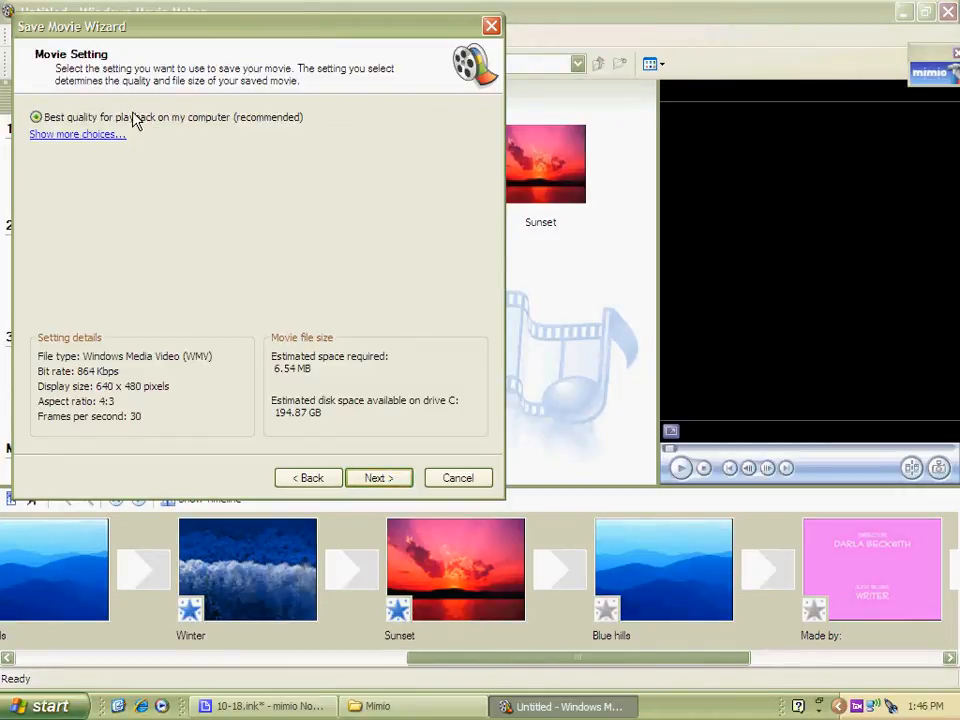
click(383, 480)
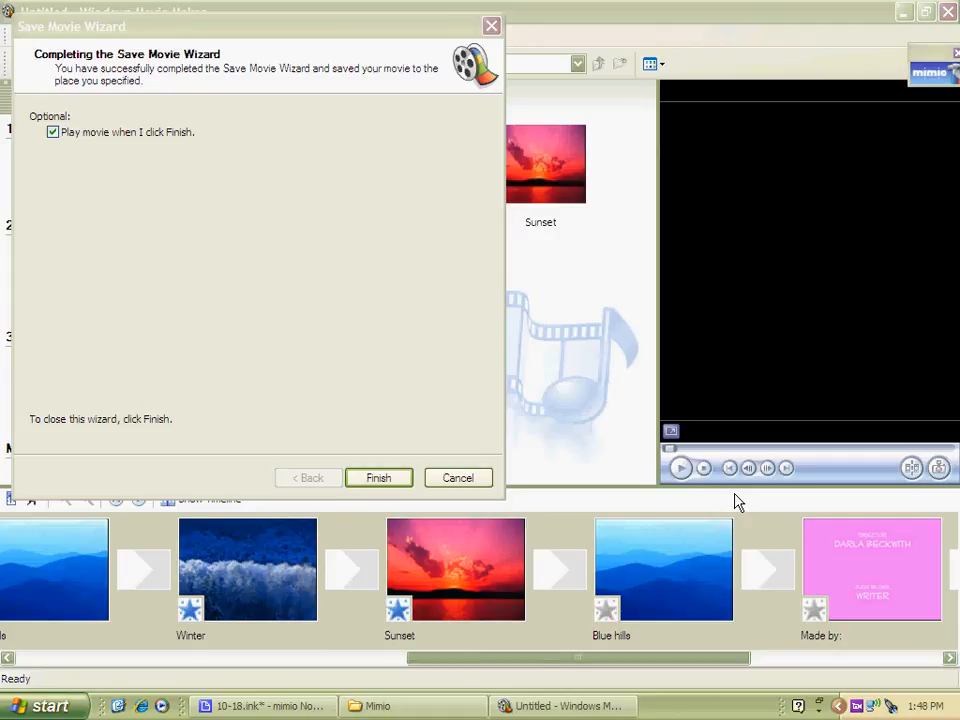
click(378, 475)
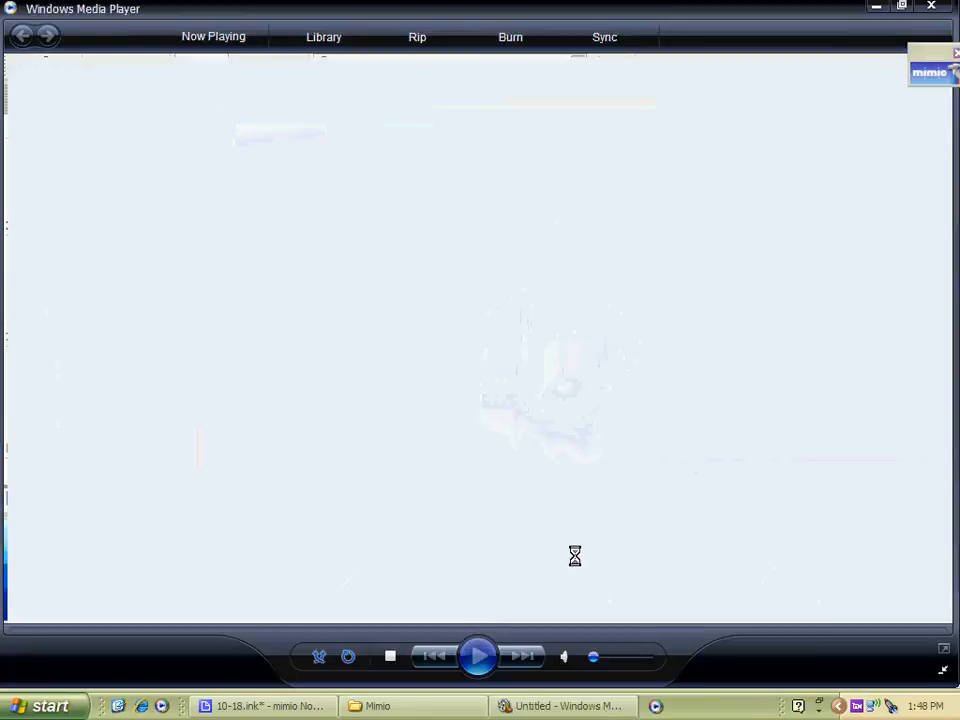